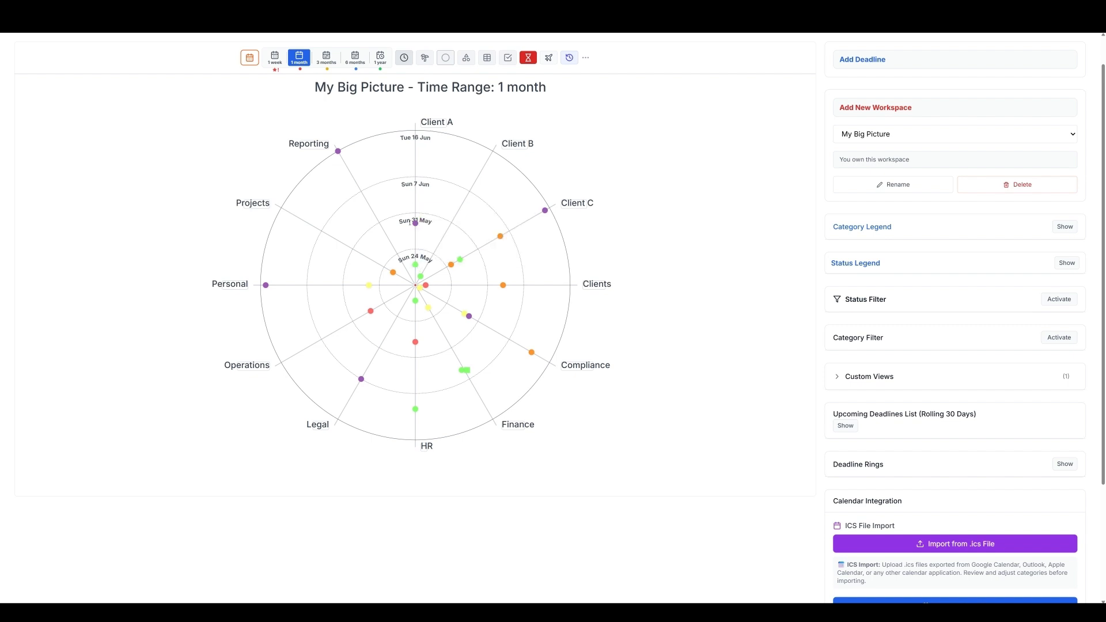
Step: Inspect the details and edit form of the Client A - Deliverable Submission deadline, and close it without changes
mouse_move(417, 268)
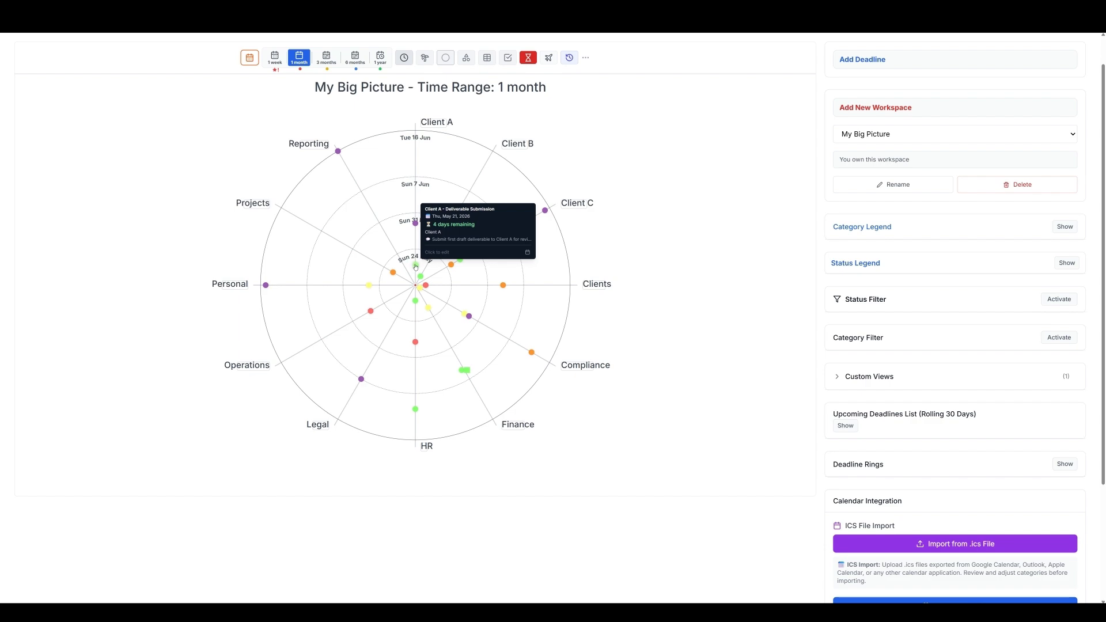
left_click(415, 266)
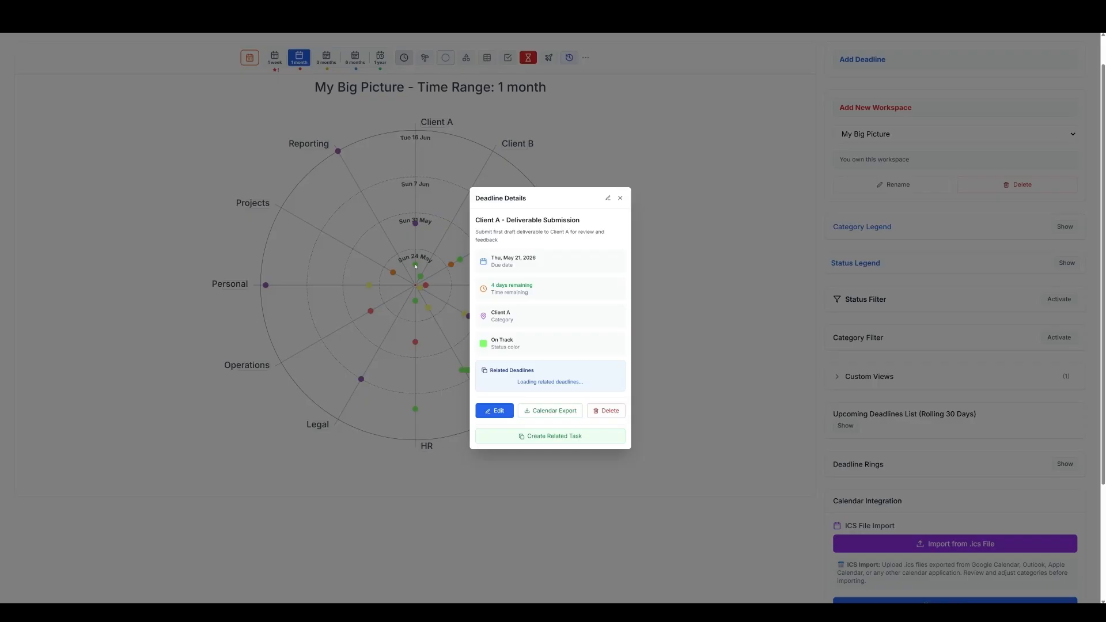
left_click(497, 429)
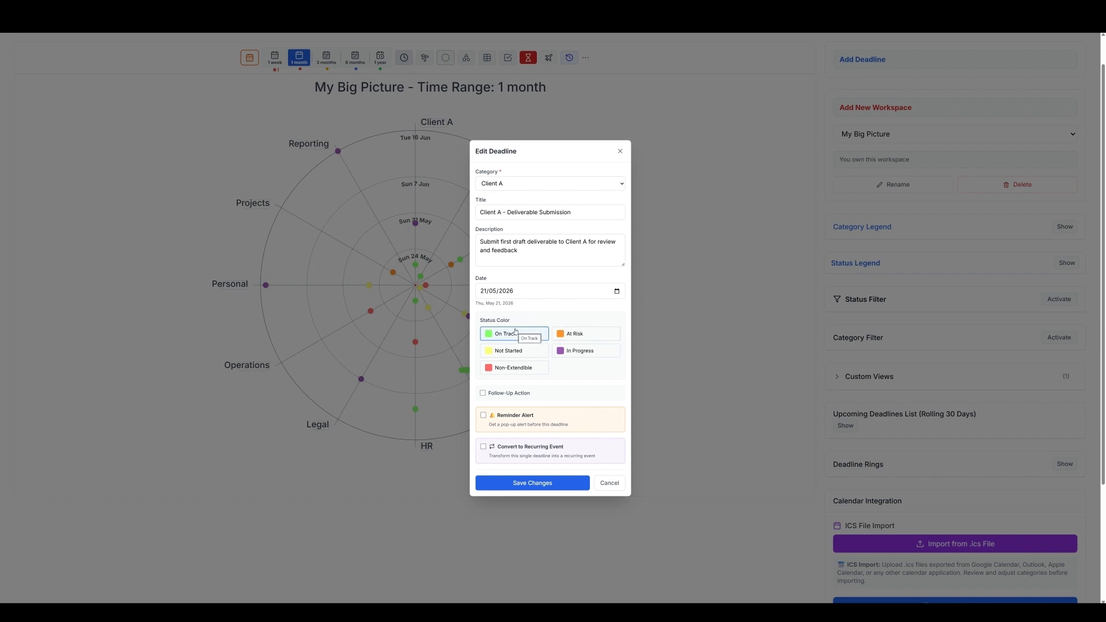
left_click(621, 153)
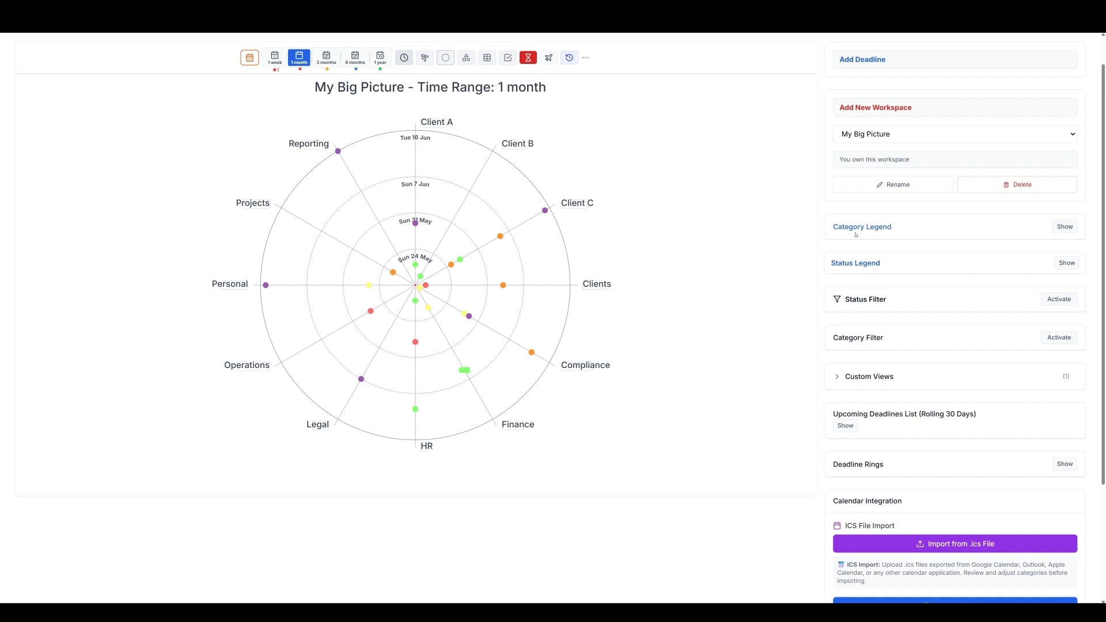
Step: Review the categories in the Category Legend and collapse it, and expand the Status Legend to compare its colours with the chart
left_click(1067, 227)
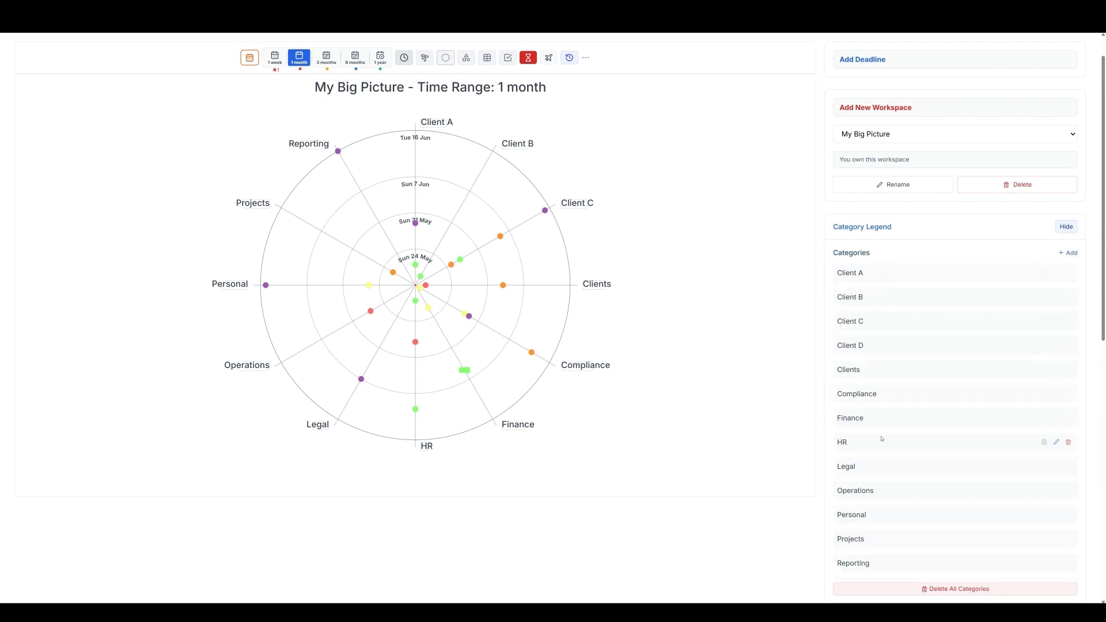
scroll(894, 499, "down", 1)
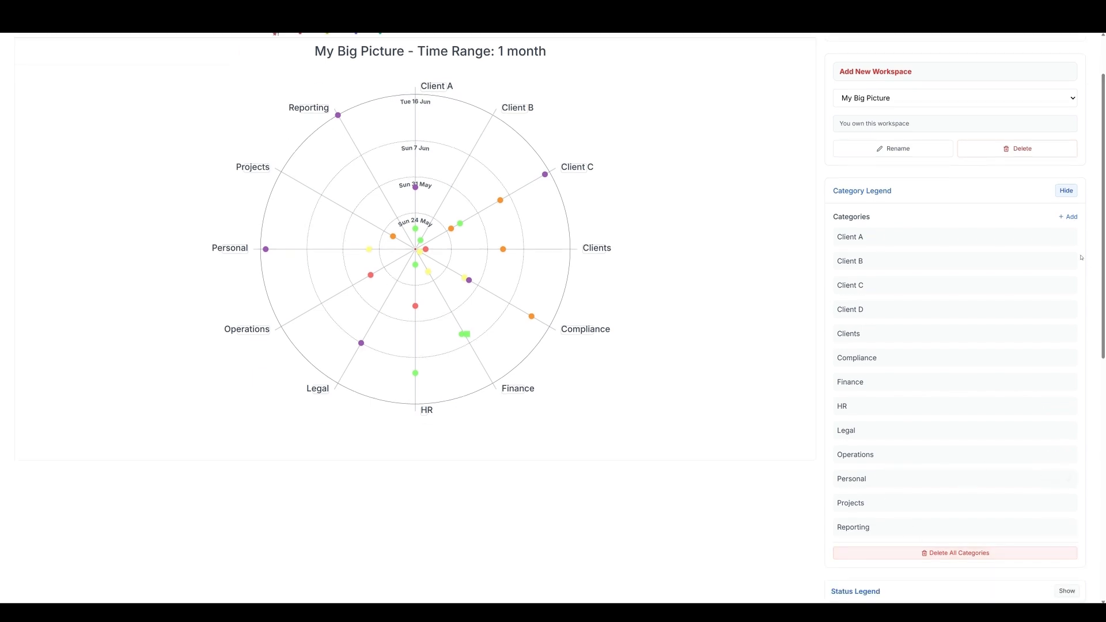
left_click(1067, 190)
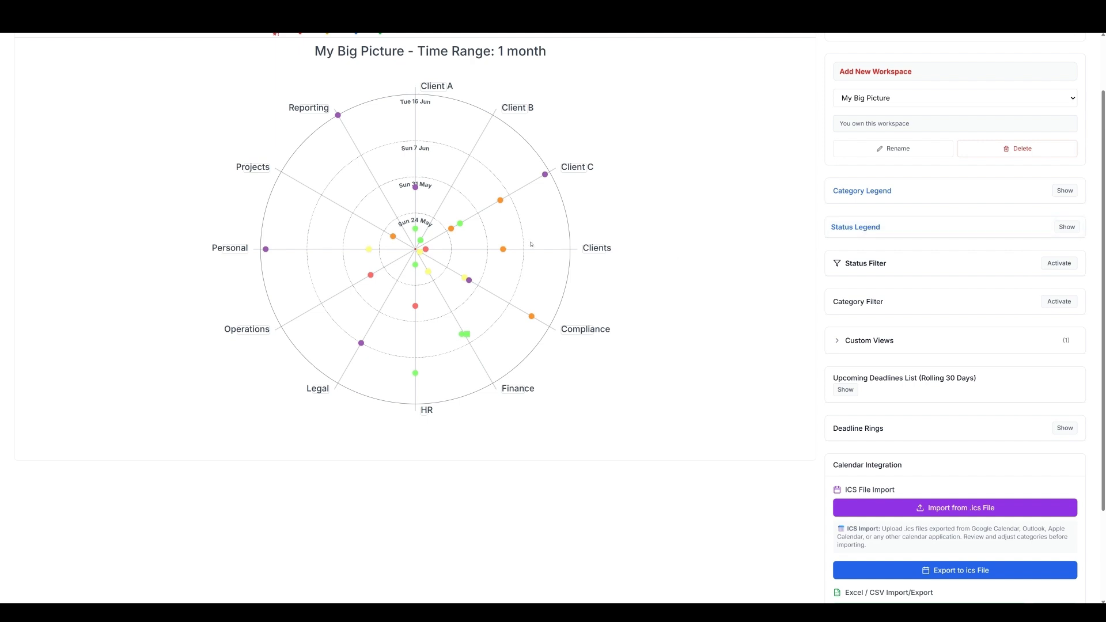
left_click(1069, 227)
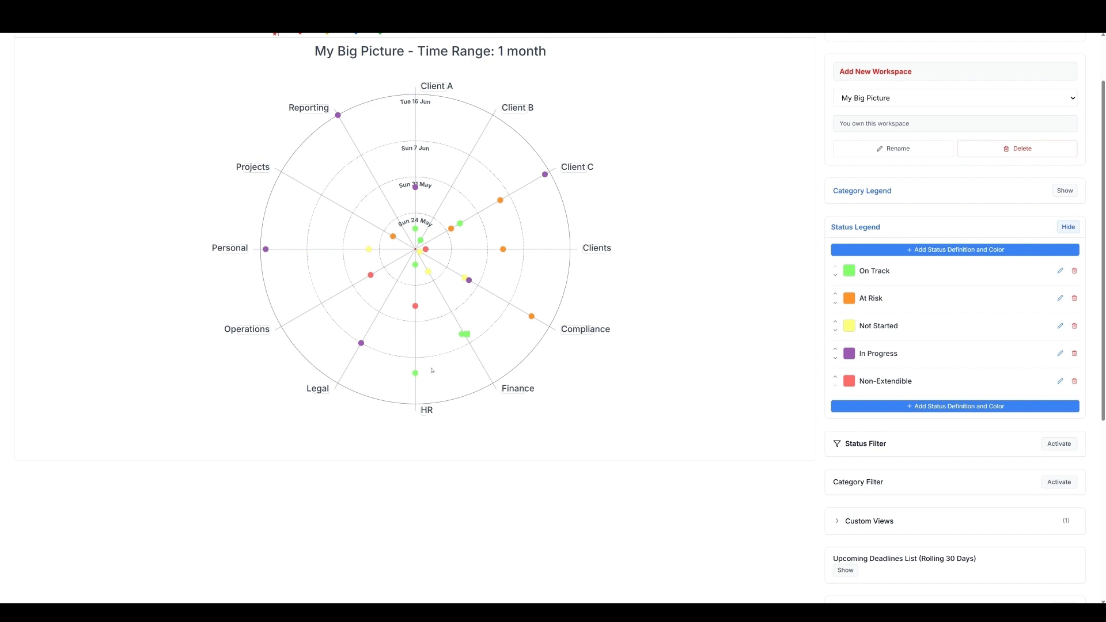
mouse_move(416, 375)
Step: View the chart over 1 week, 1 month, 3 months, 6 months and 1 year, and return to the 3 months range
scroll(305, 160, "up", 1)
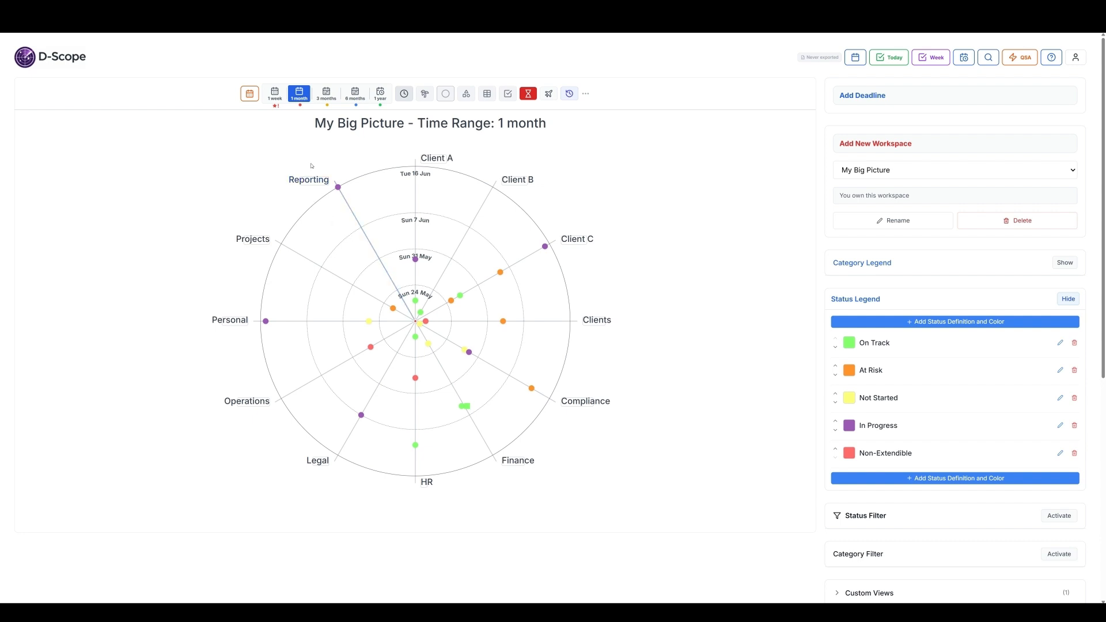
left_click(277, 96)
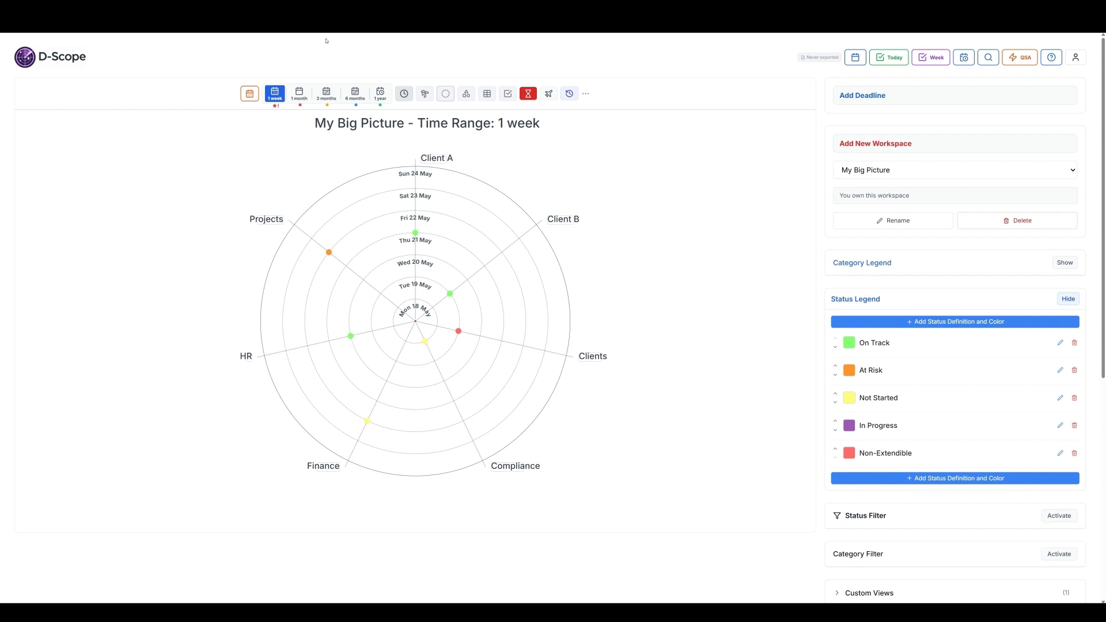
left_click(299, 96)
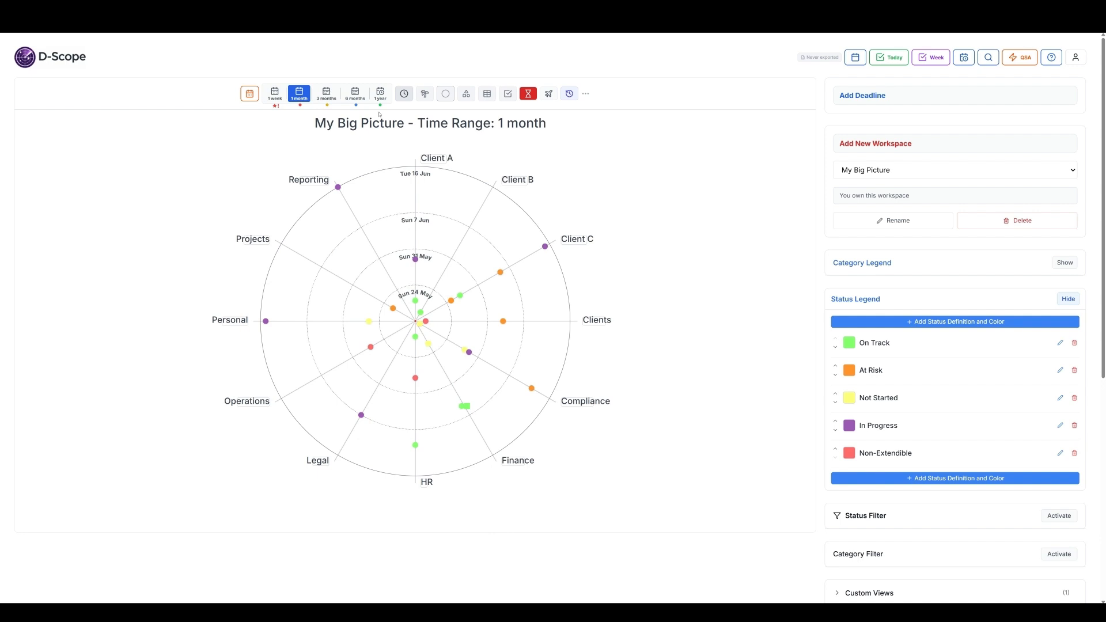
left_click(335, 94)
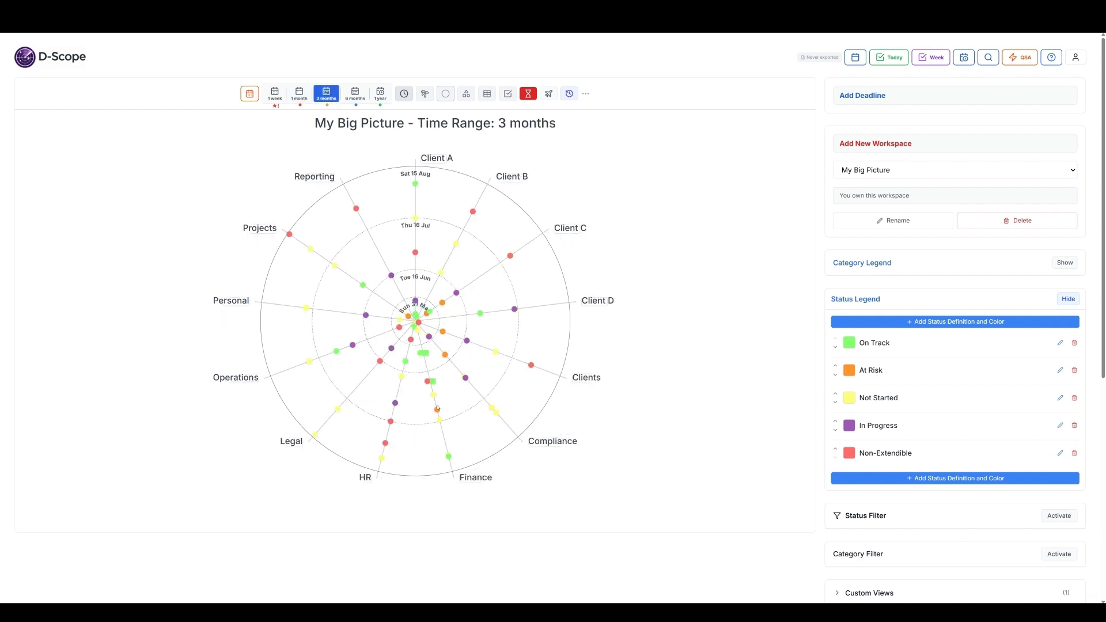
left_click(359, 94)
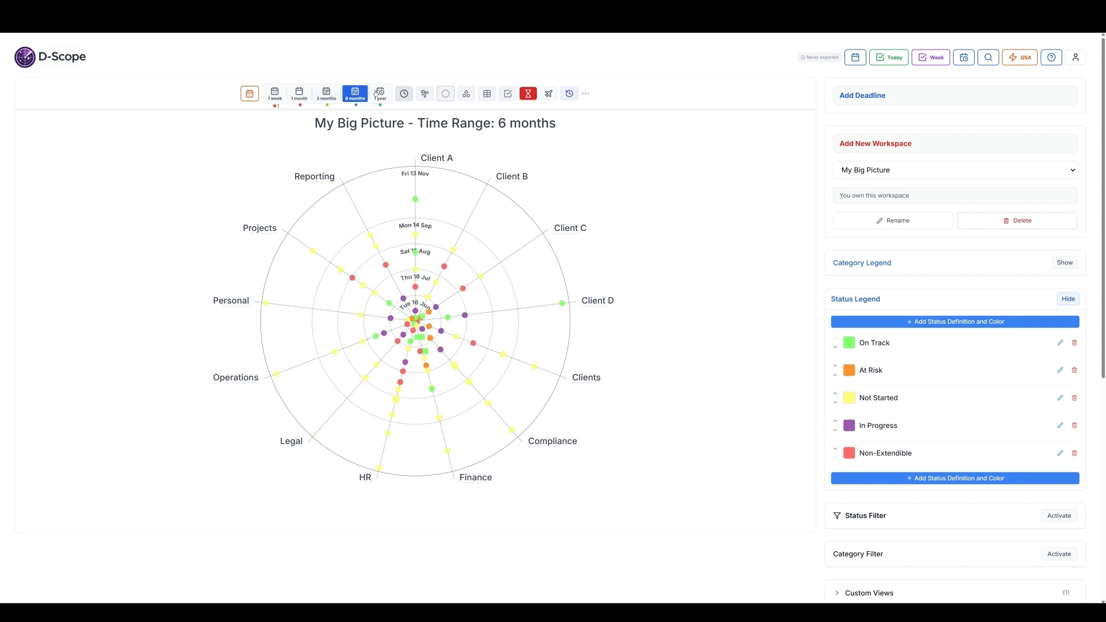
left_click(383, 95)
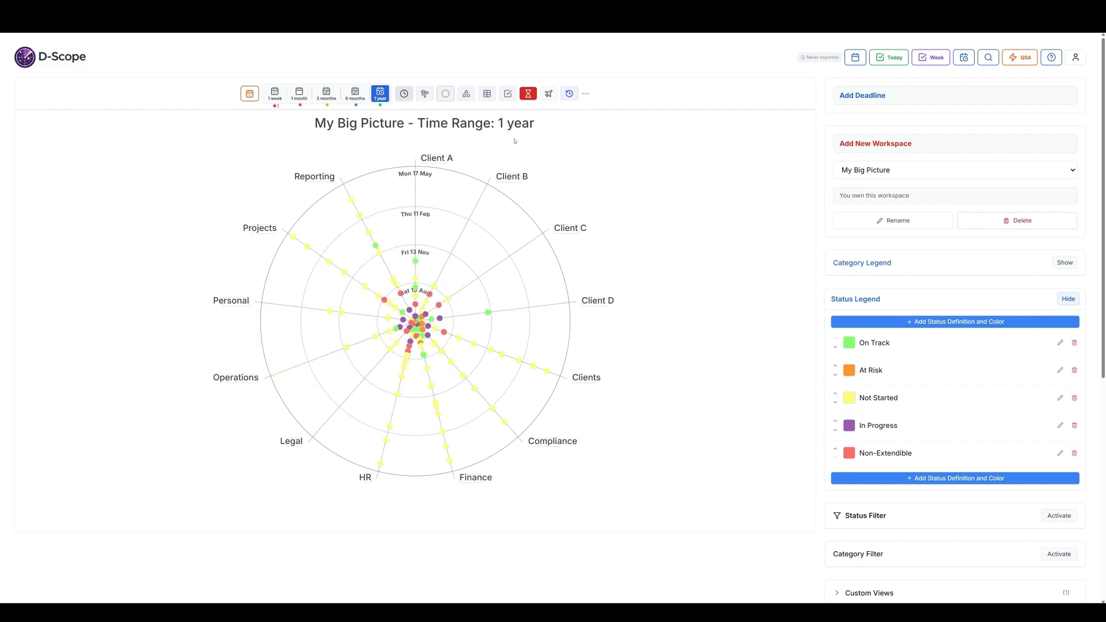
left_click(354, 95)
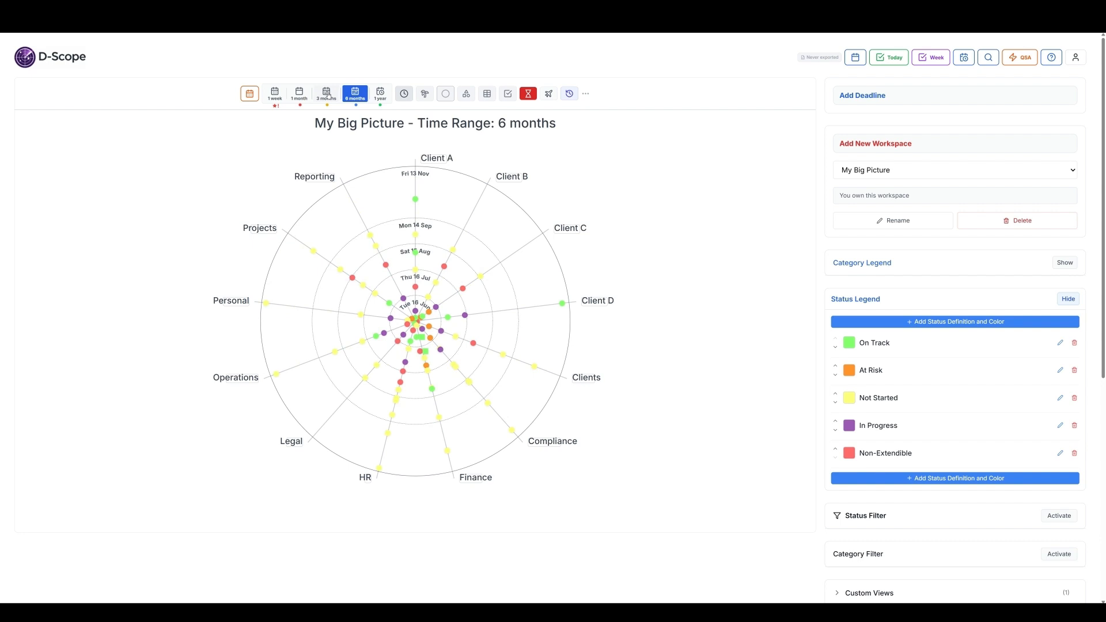
left_click(328, 96)
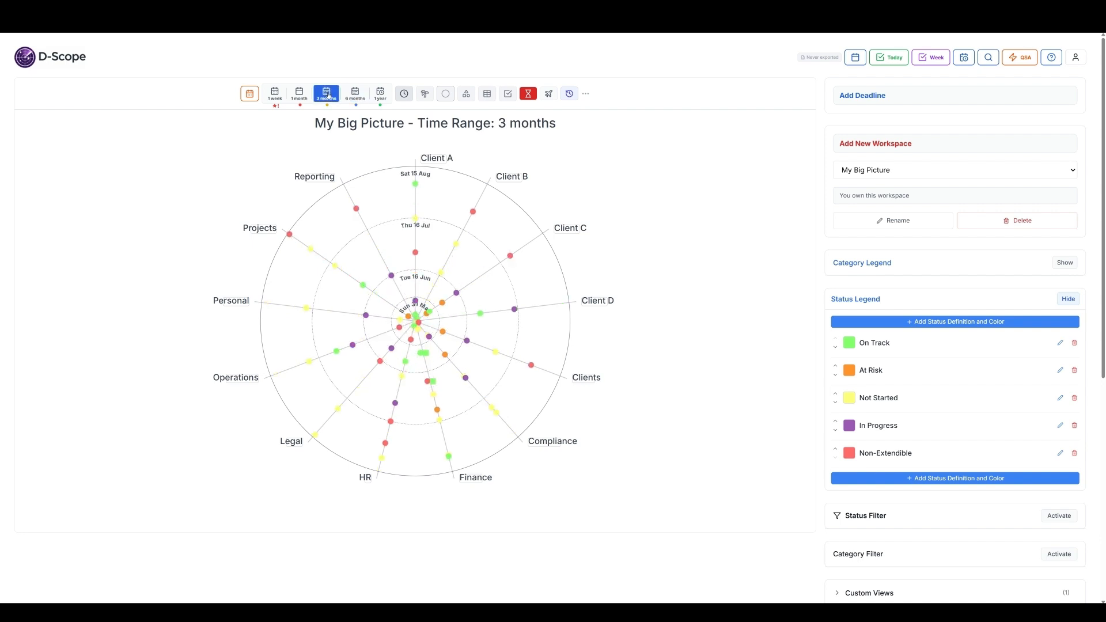
Step: Examine the deadline table and the Compliance Training Completion entry's details and edit form, and close them without changes
left_click(487, 93)
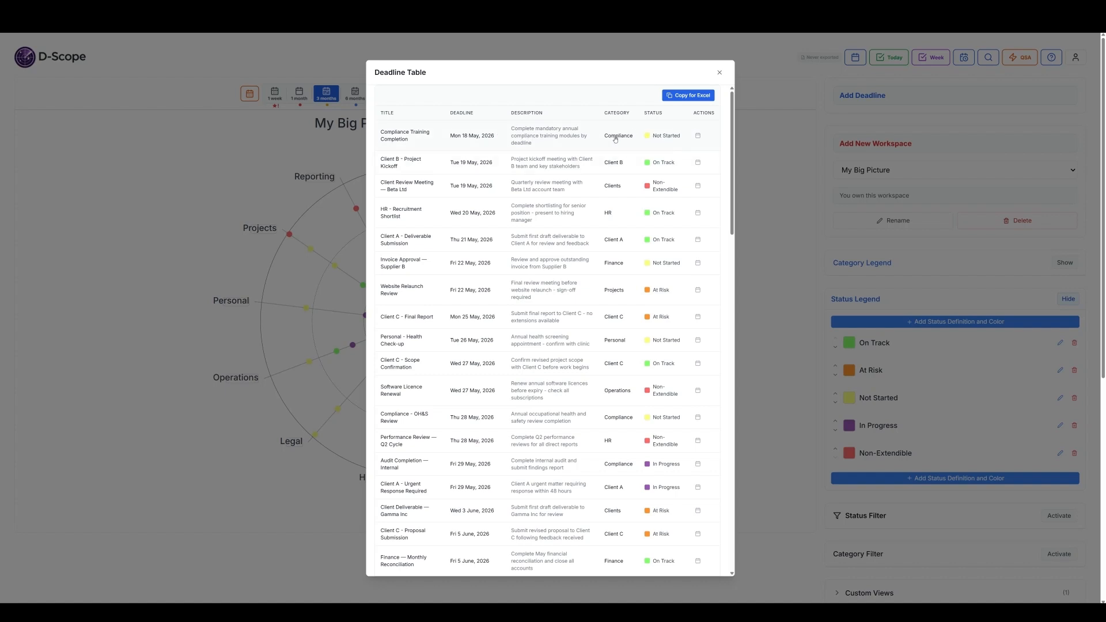
left_click(411, 144)
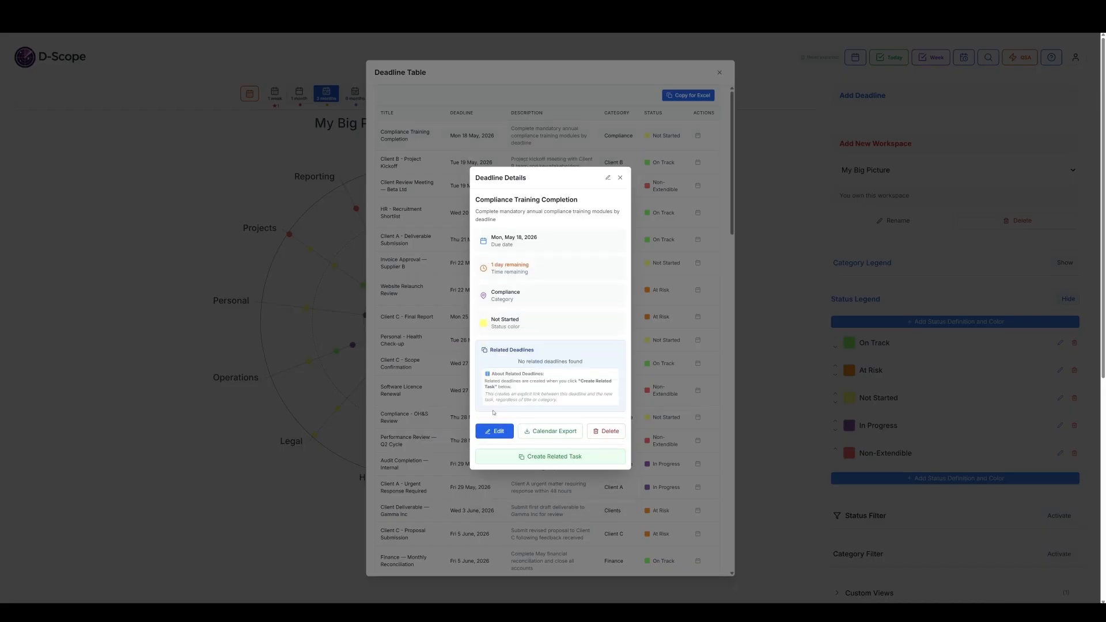
left_click(495, 431)
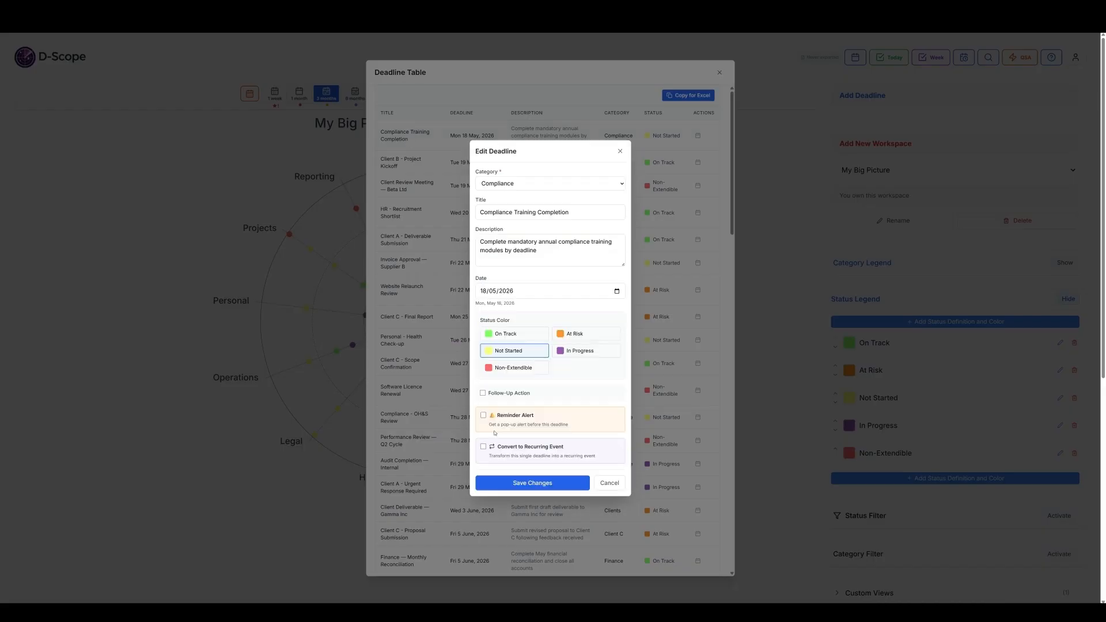
left_click(620, 151)
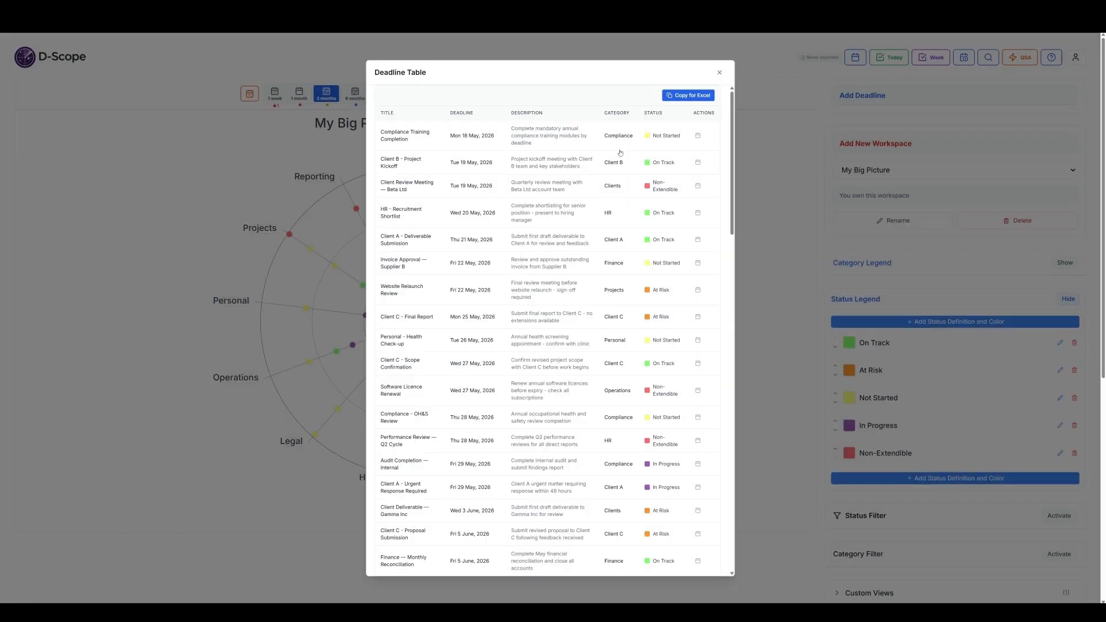
left_click(719, 73)
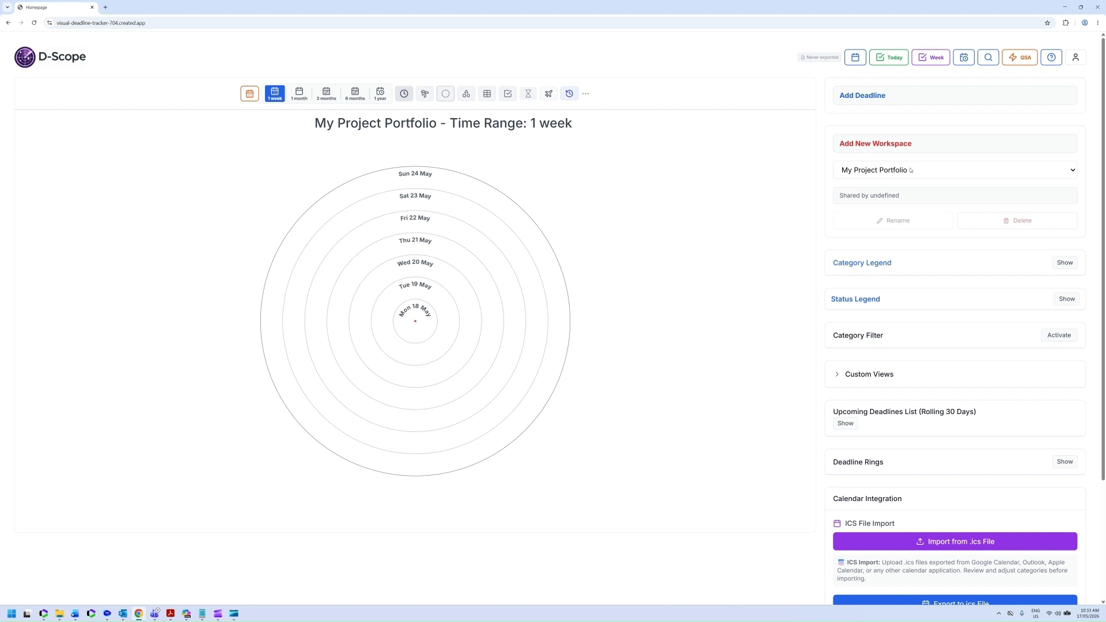
Step: Check the list of available workspaces, keeping My Project Portfolio selected
left_click(1053, 177)
left_click(1054, 176)
left_click(1052, 175)
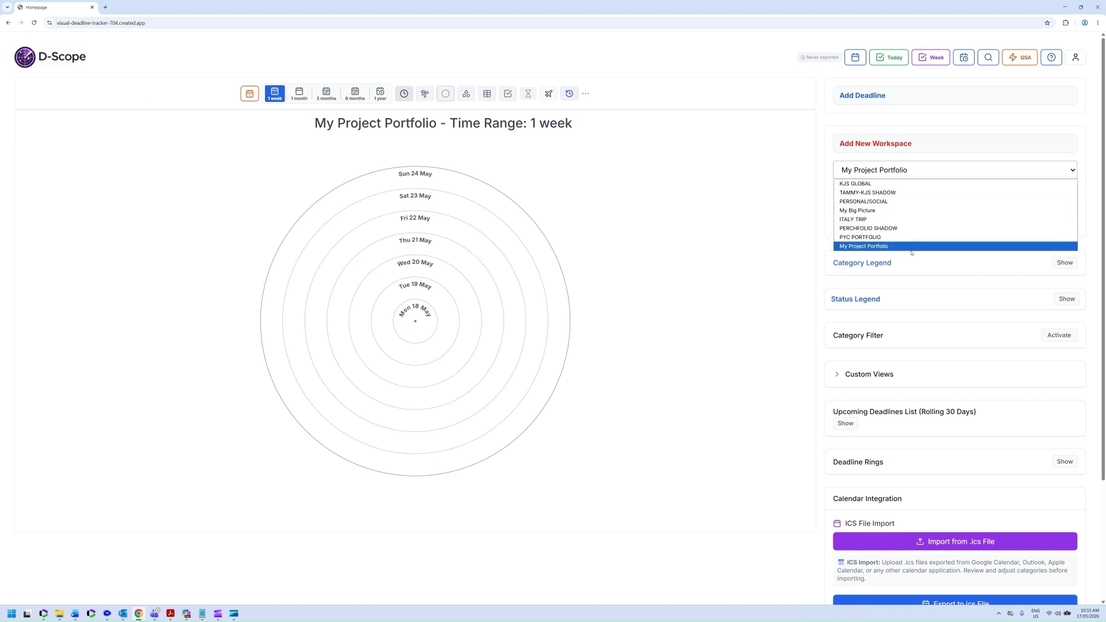
left_click(1007, 171)
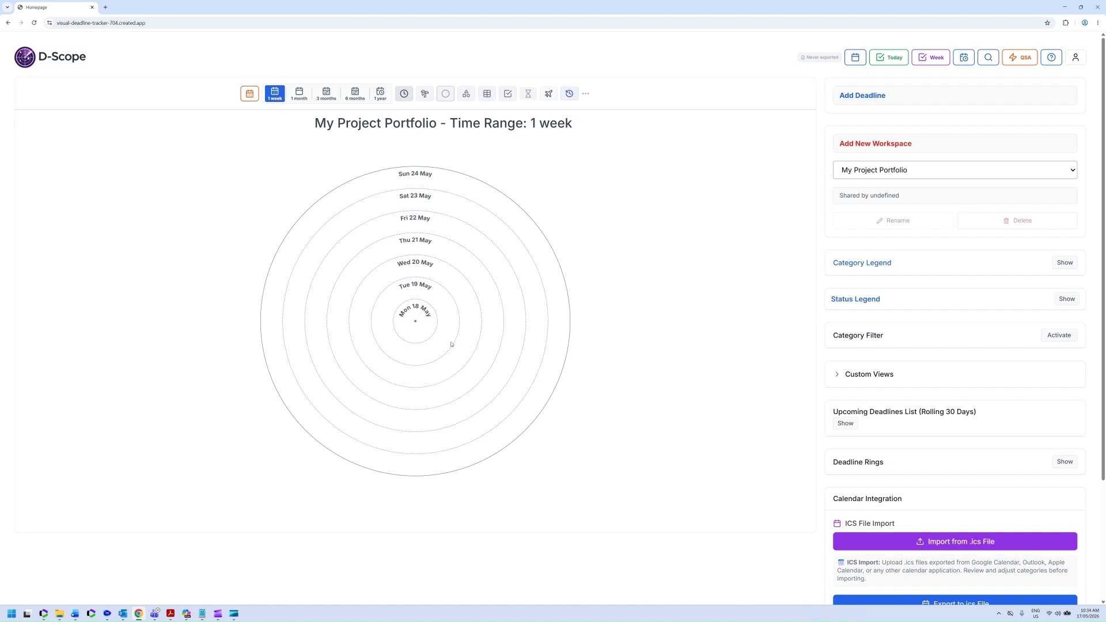
Step: Add two categories named Project A and Project B to the My Project Portfolio workspace's Category Legend
left_click(1065, 263)
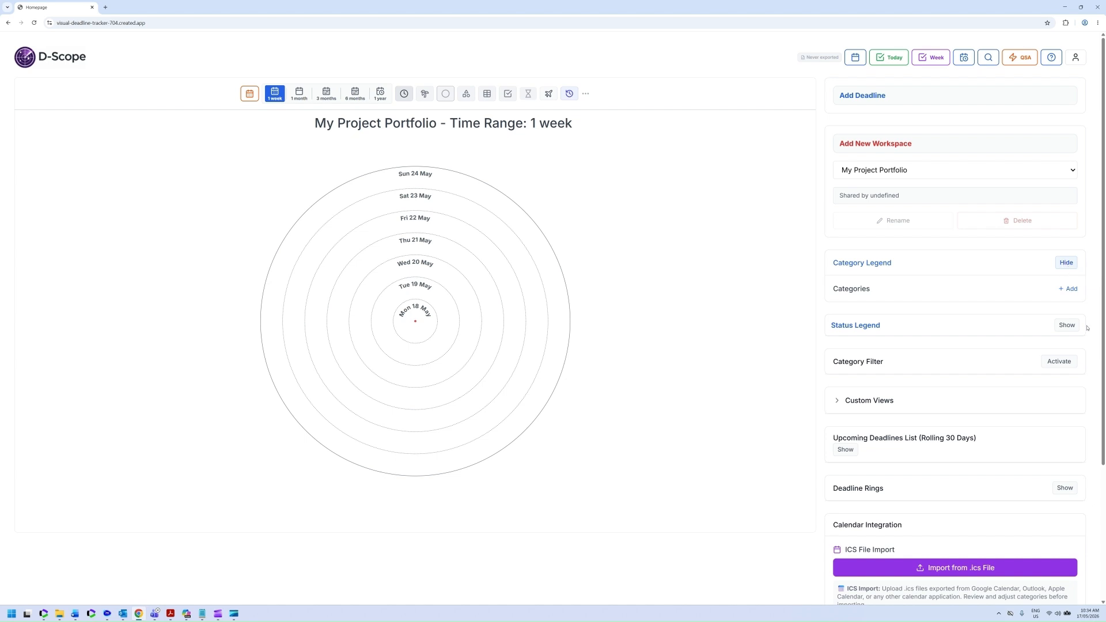
left_click(1071, 290)
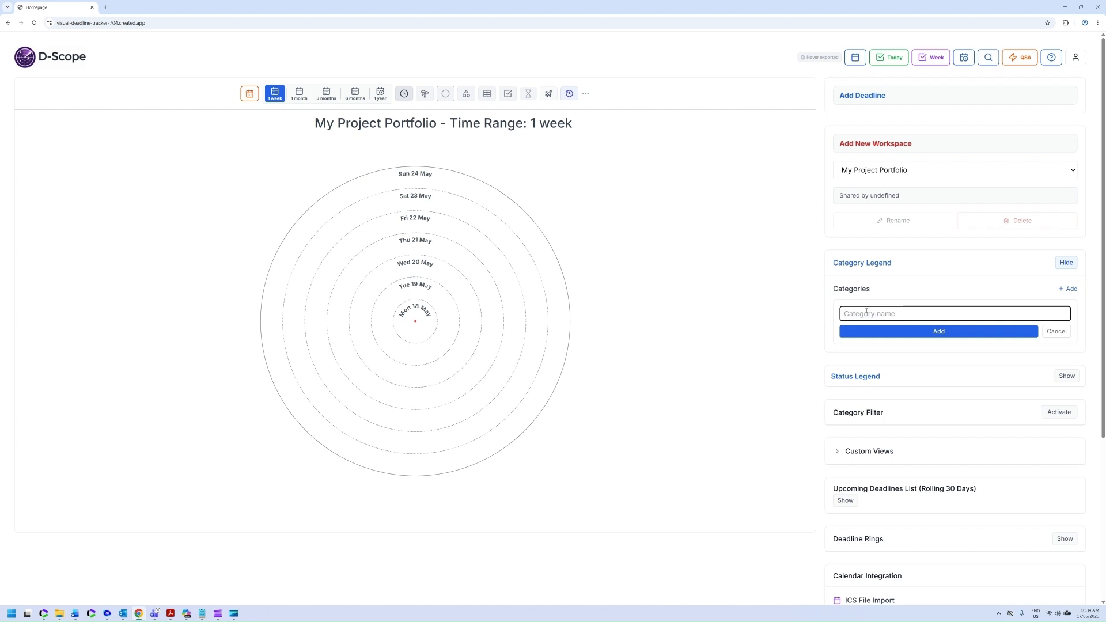
type("Project A")
left_click(963, 329)
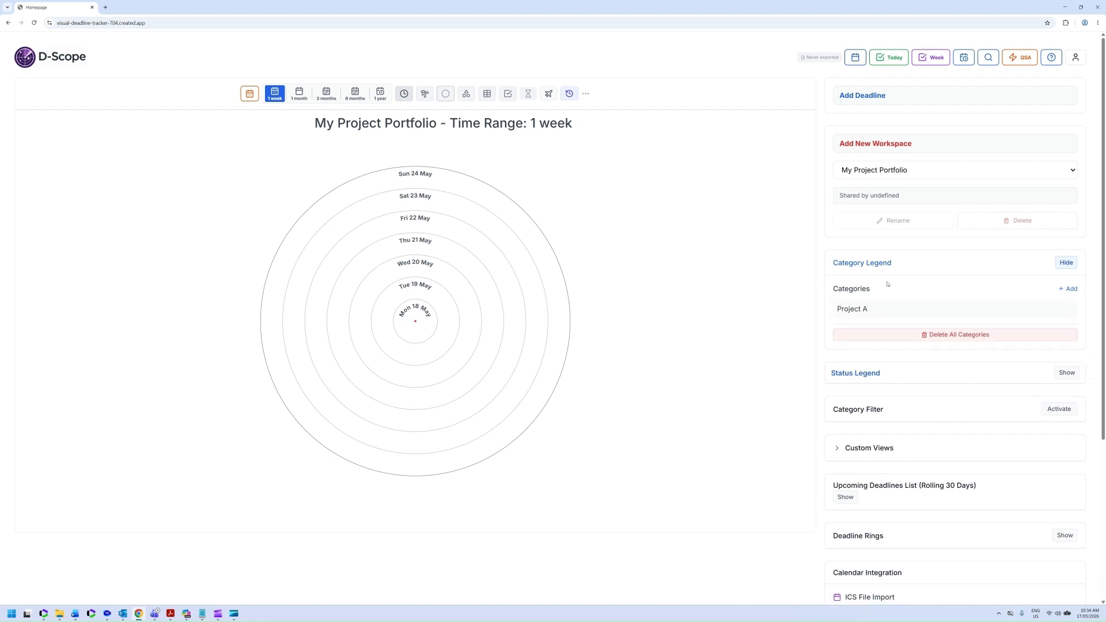
left_click(1075, 290)
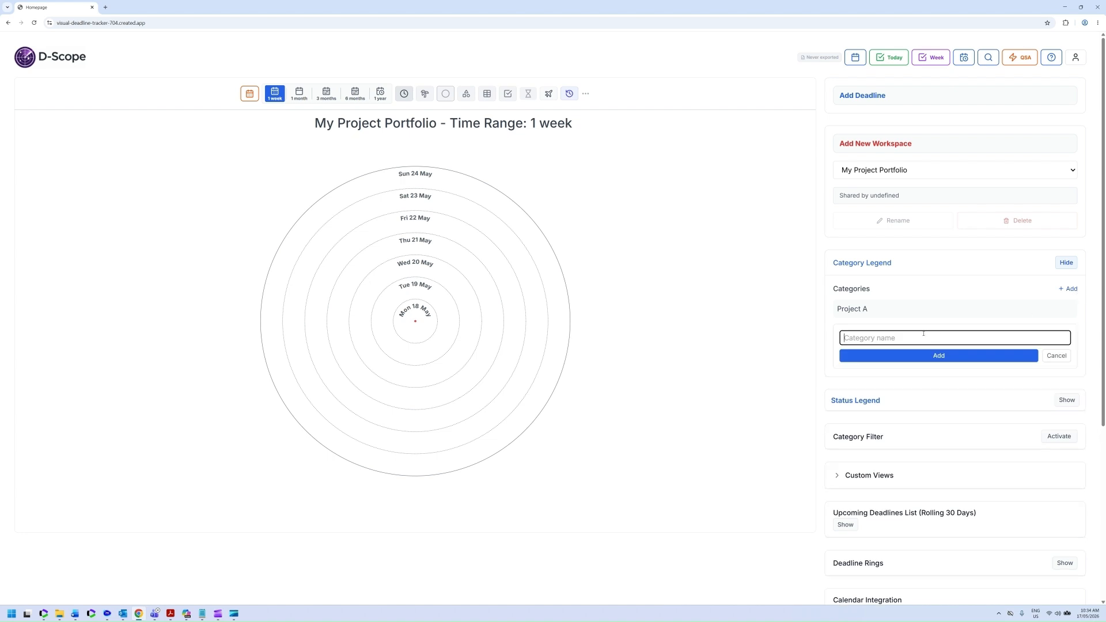
type("Project B")
left_click(941, 359)
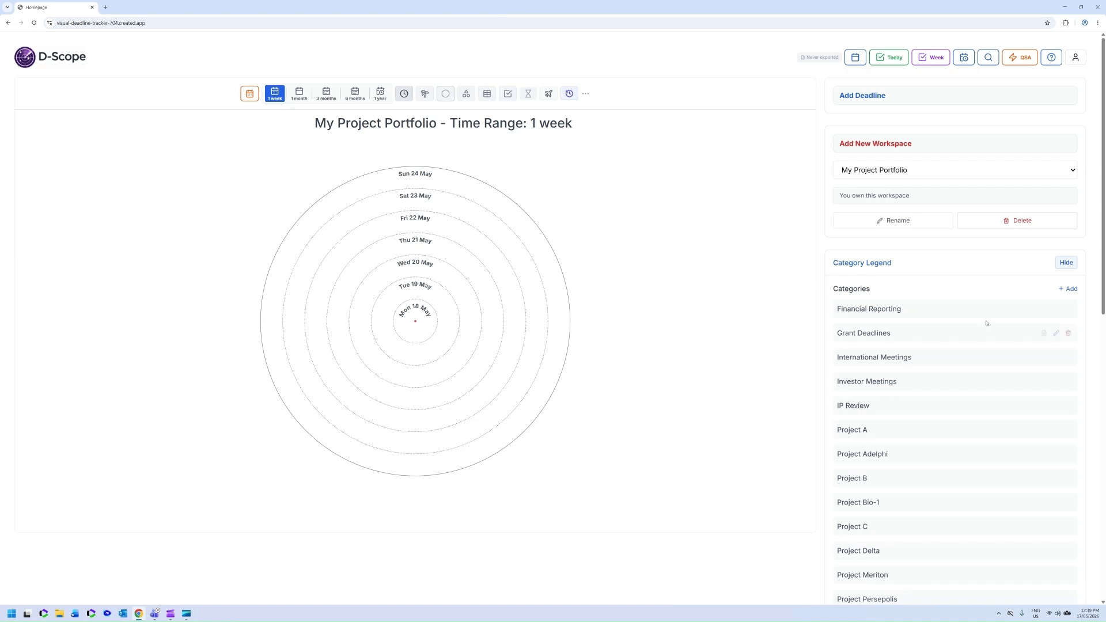
Step: Review the full category list of My Project Portfolio and collapse the Category Legend
scroll(986, 324, "down", 1)
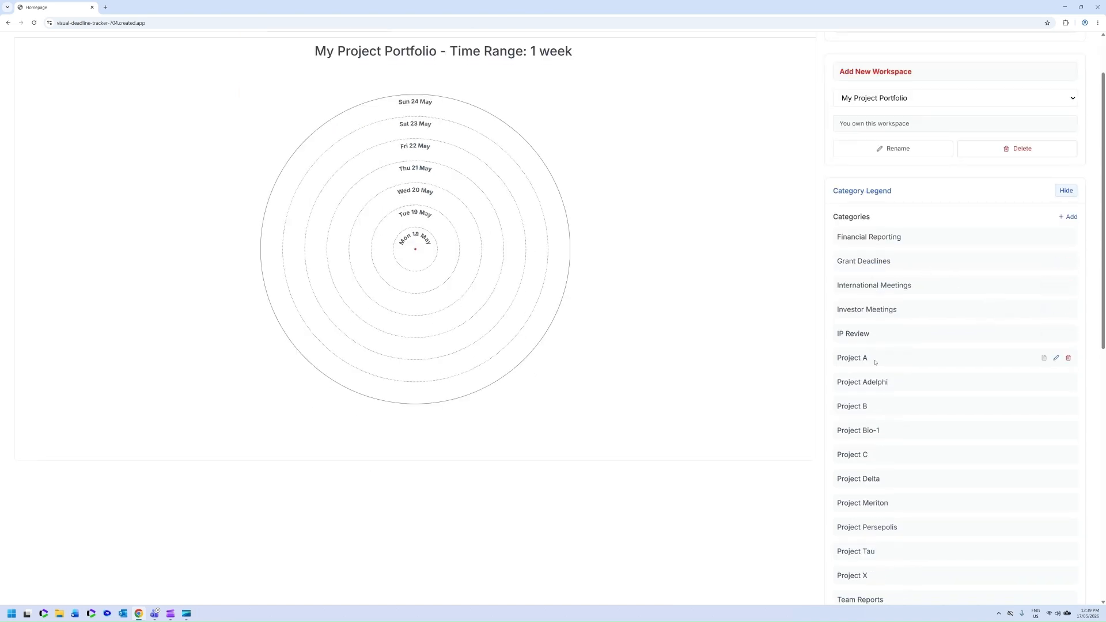
scroll(875, 362, "down", 3)
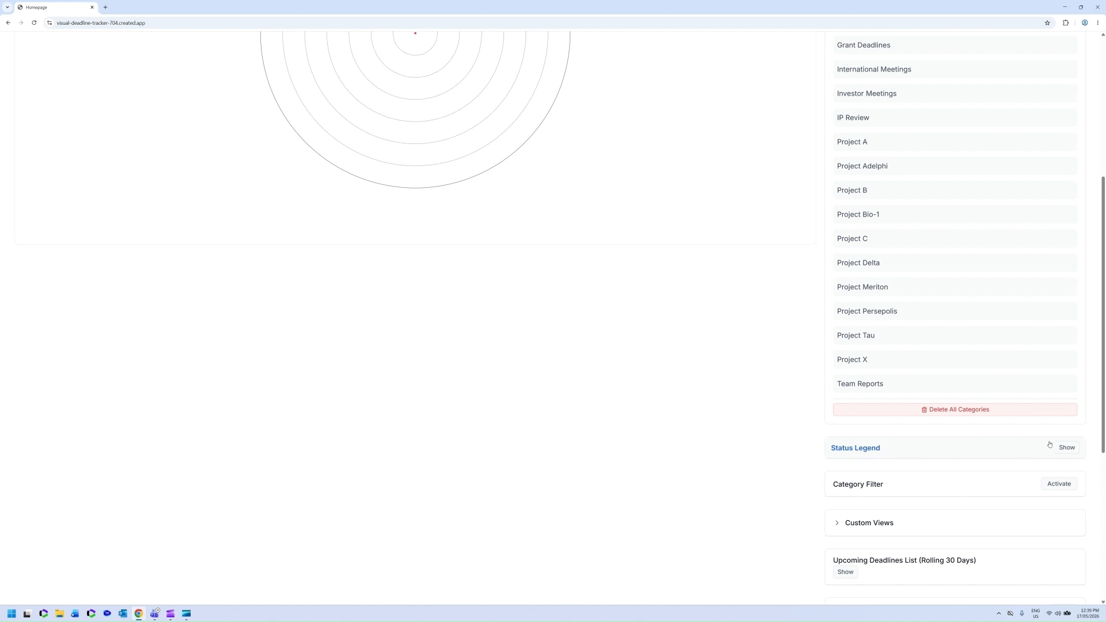
scroll(1032, 302, "up", 3)
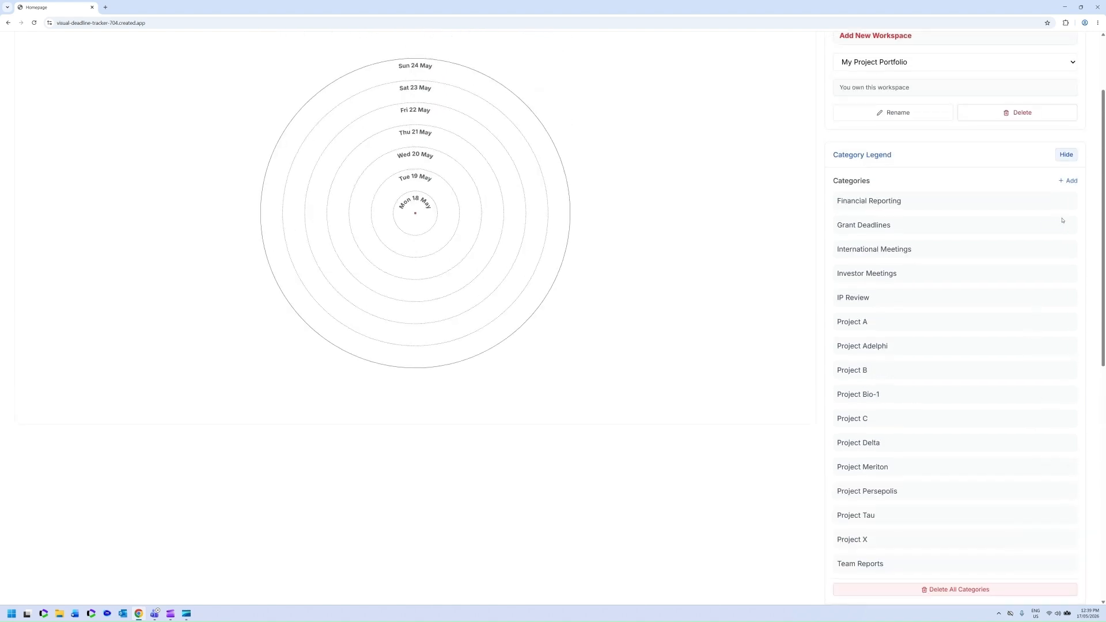
left_click(1068, 155)
Step: Add a status definition labelled URGENT with a red colour to the workspace's Status Legend
left_click(1068, 192)
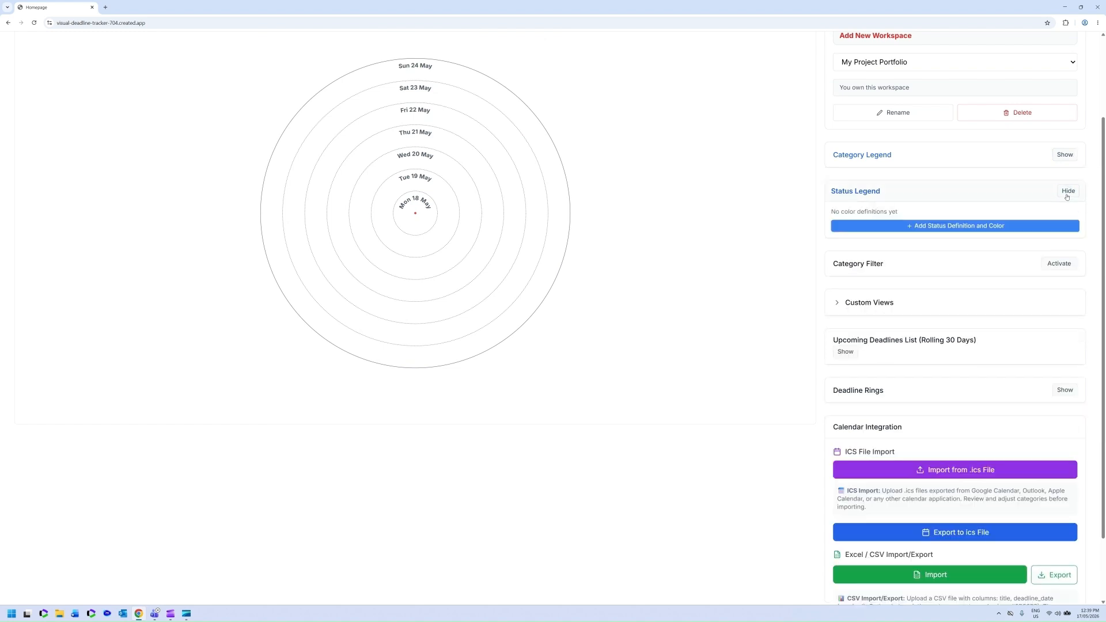
left_click(927, 226)
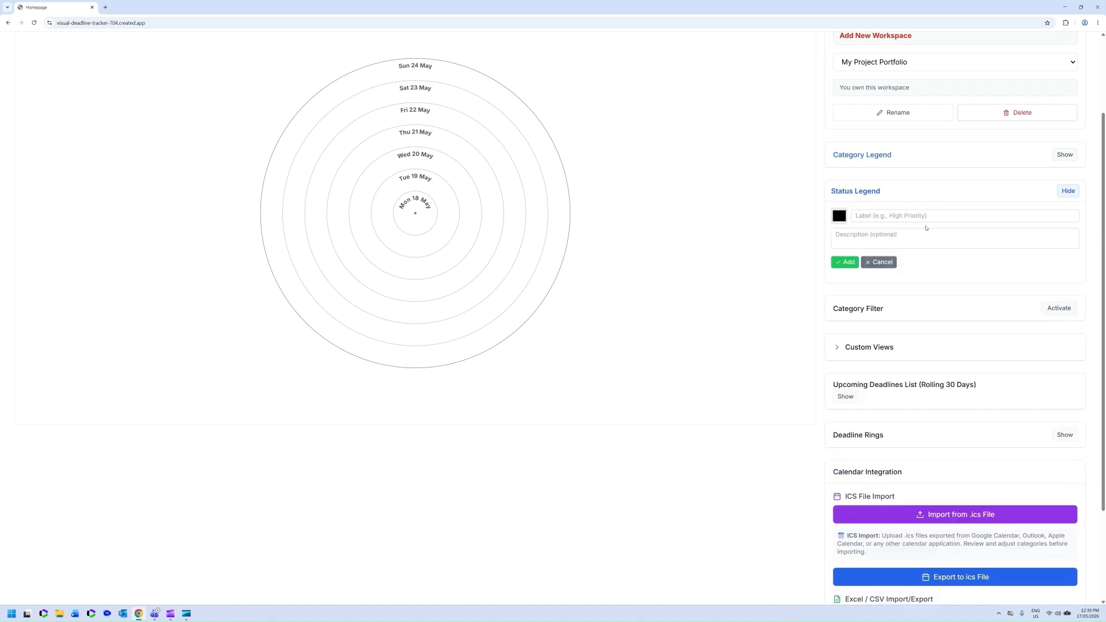
left_click(881, 217)
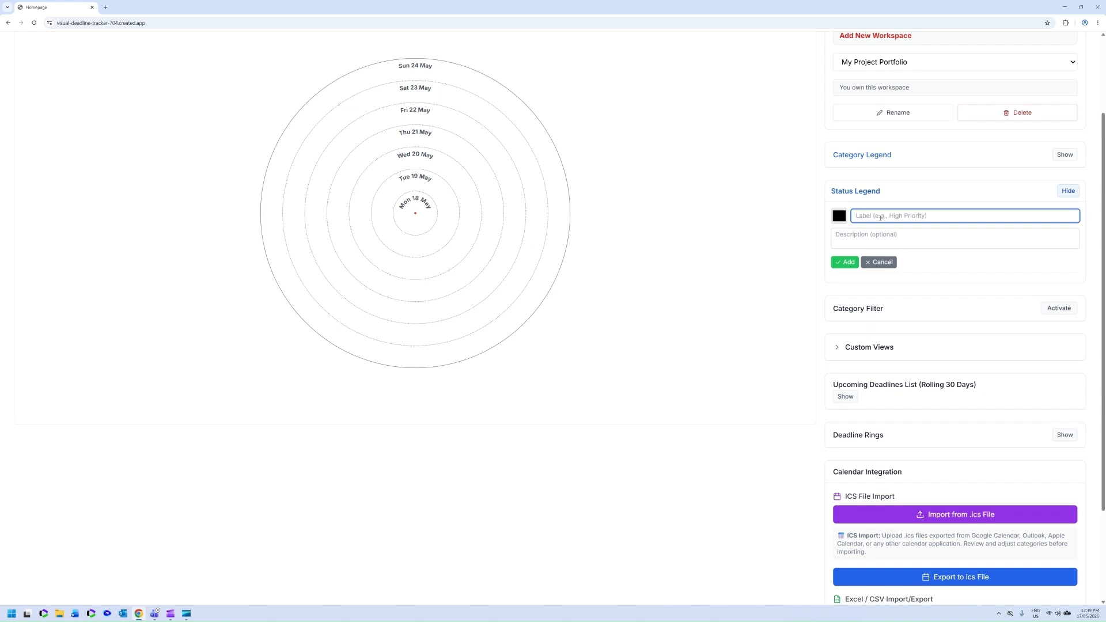
type("URGENT")
left_click(840, 216)
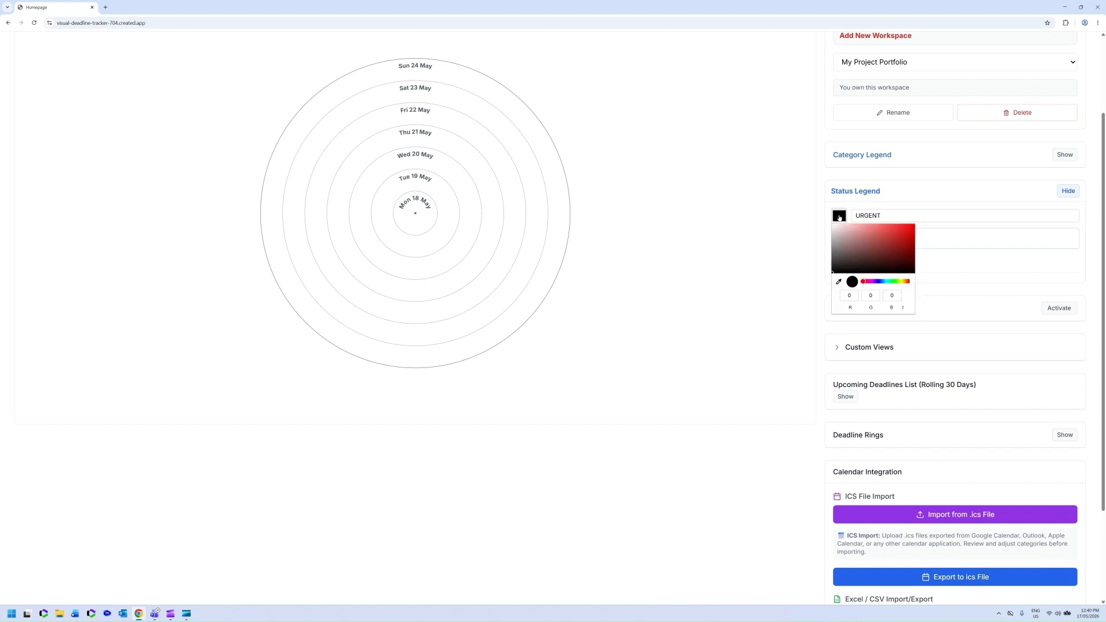
left_click(886, 228)
left_click(952, 215)
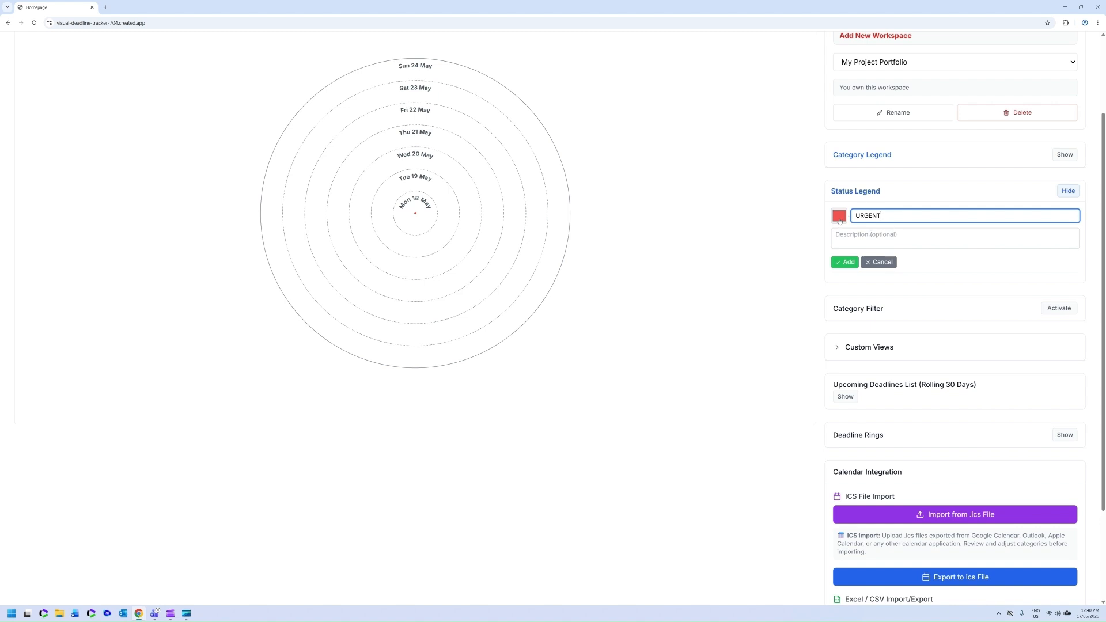
left_click(847, 263)
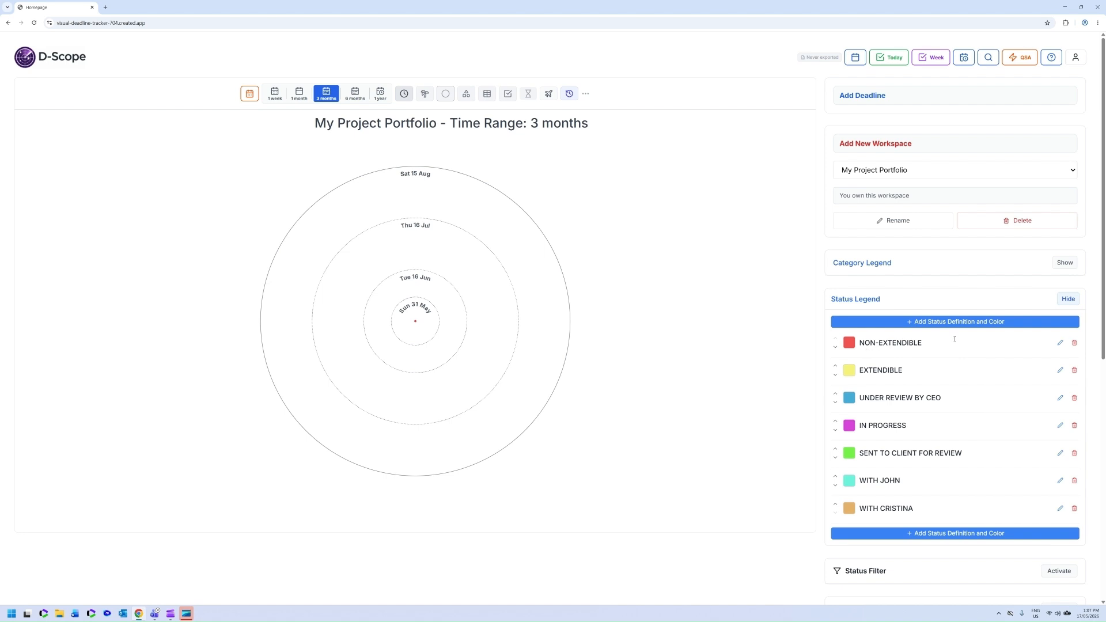
Step: Check the edit form of the NON-EXTENDIBLE status definition and close it without changes
left_click(1061, 343)
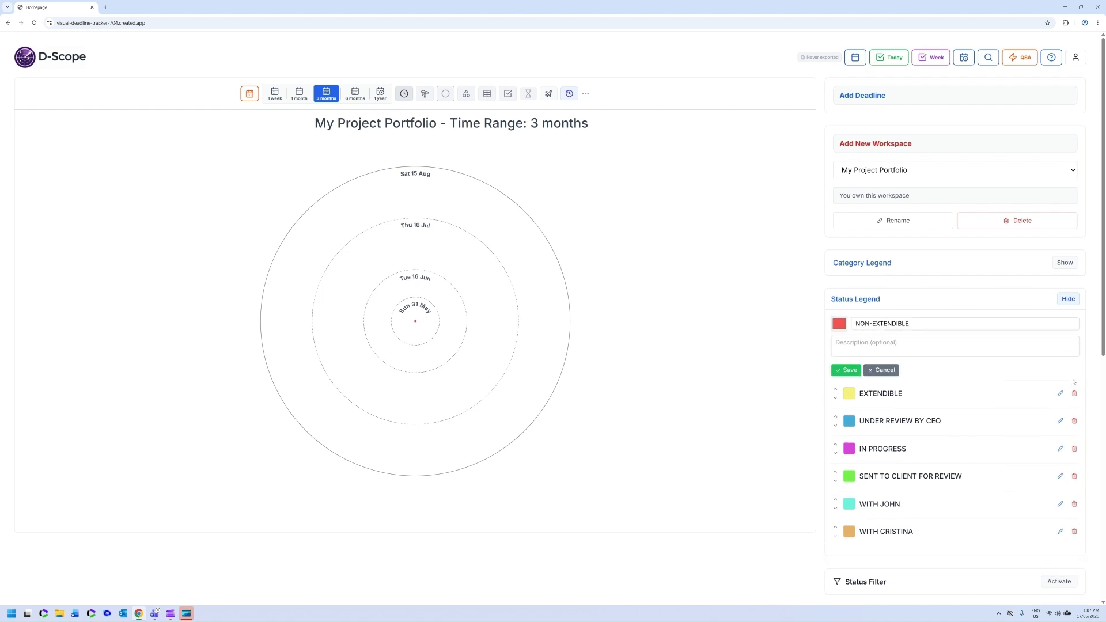
left_click(881, 370)
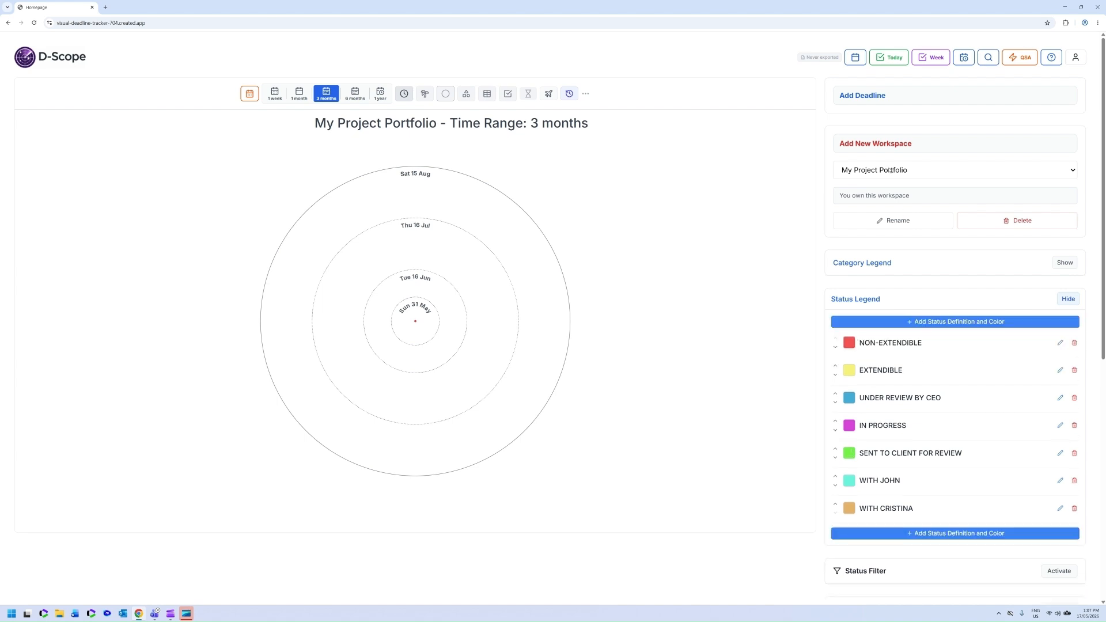
Step: Start a new deadline in the Grant Deadlines category titled "Biorejuvenation fund grant deadline"
left_click(859, 97)
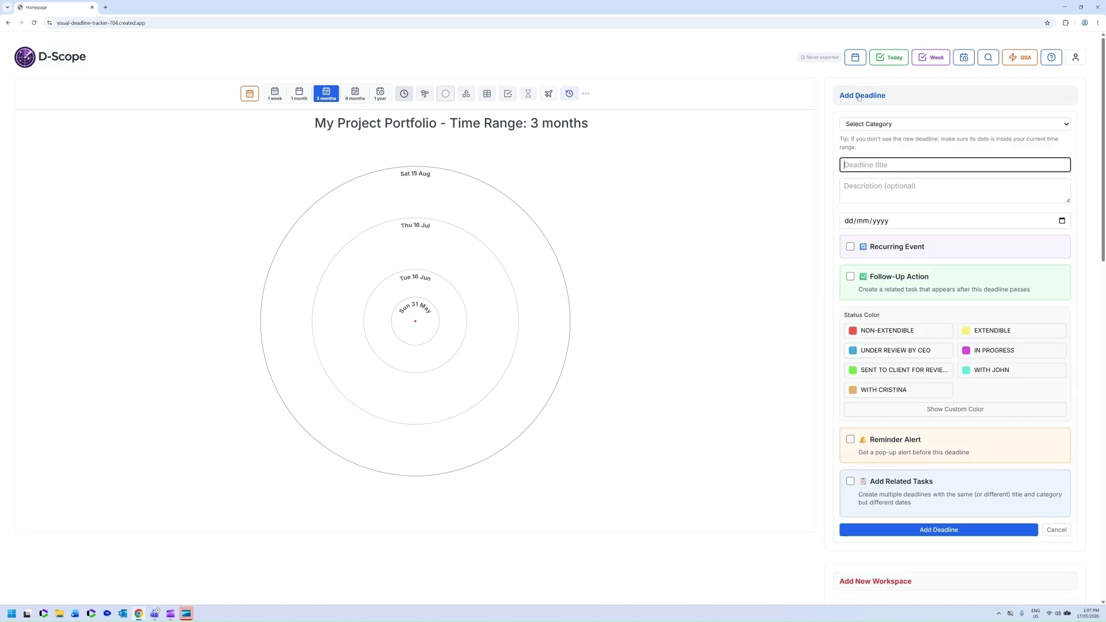
left_click(881, 125)
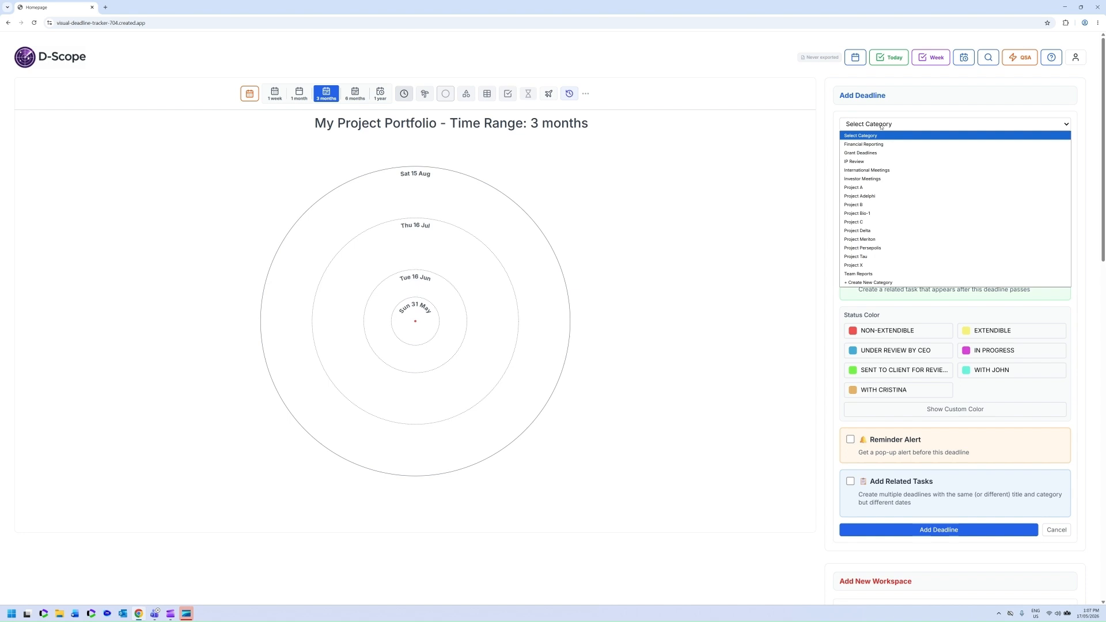
left_click(865, 154)
left_click(855, 167)
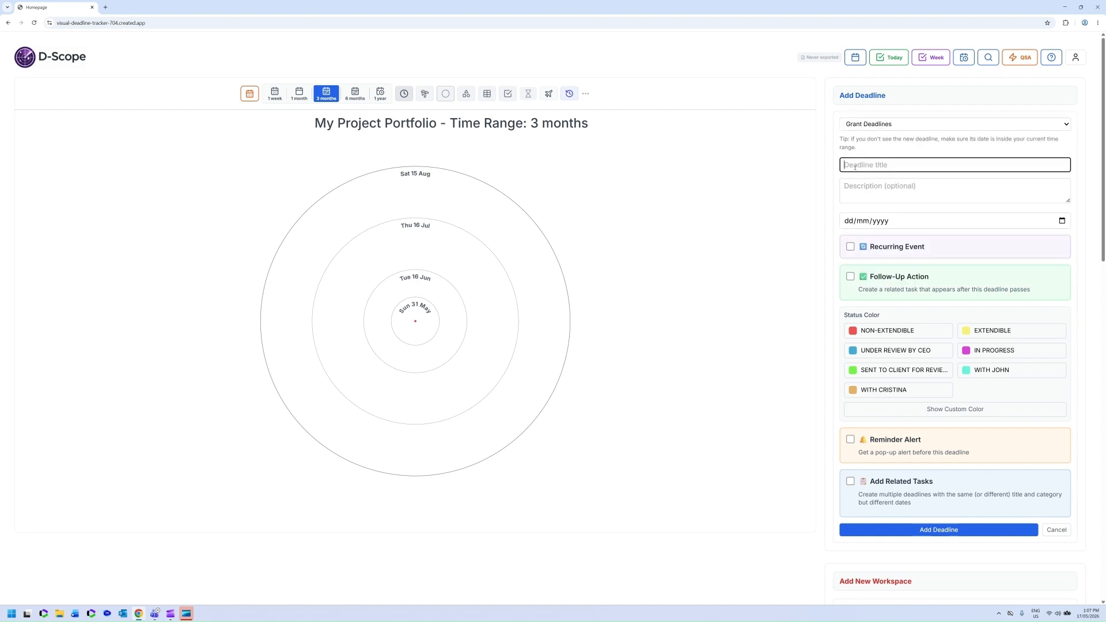
type("Biorejuvenation fund grant")
type("deadline")
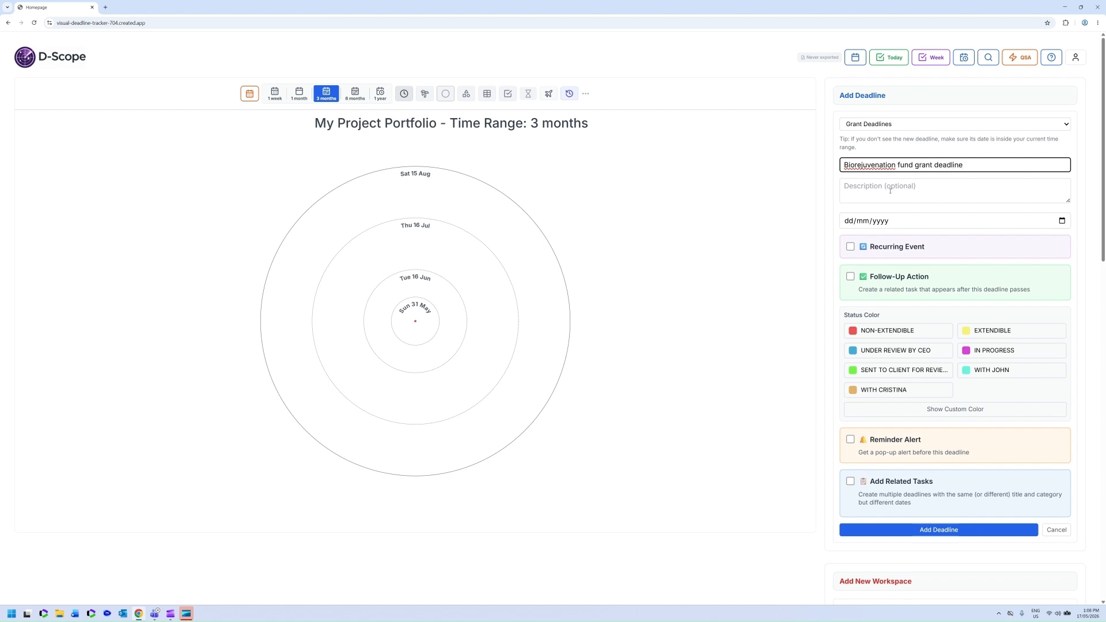
Step: Set the new deadline's date to 16/07/2026 and its status colour to NON-EXTENDIBLE
left_click(847, 225)
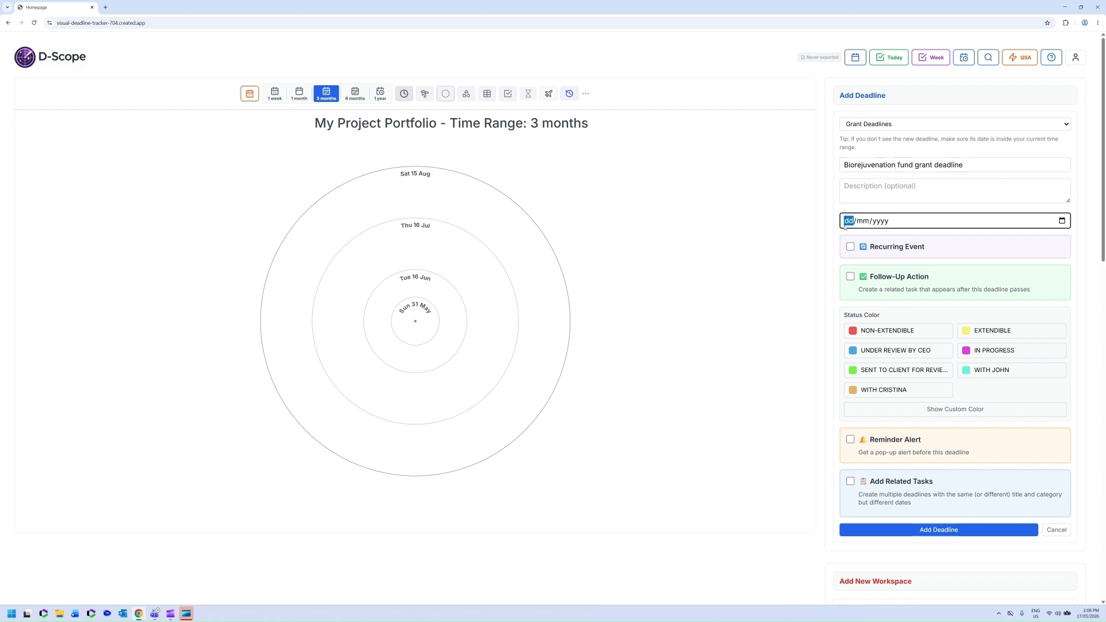
type("16/07/2026")
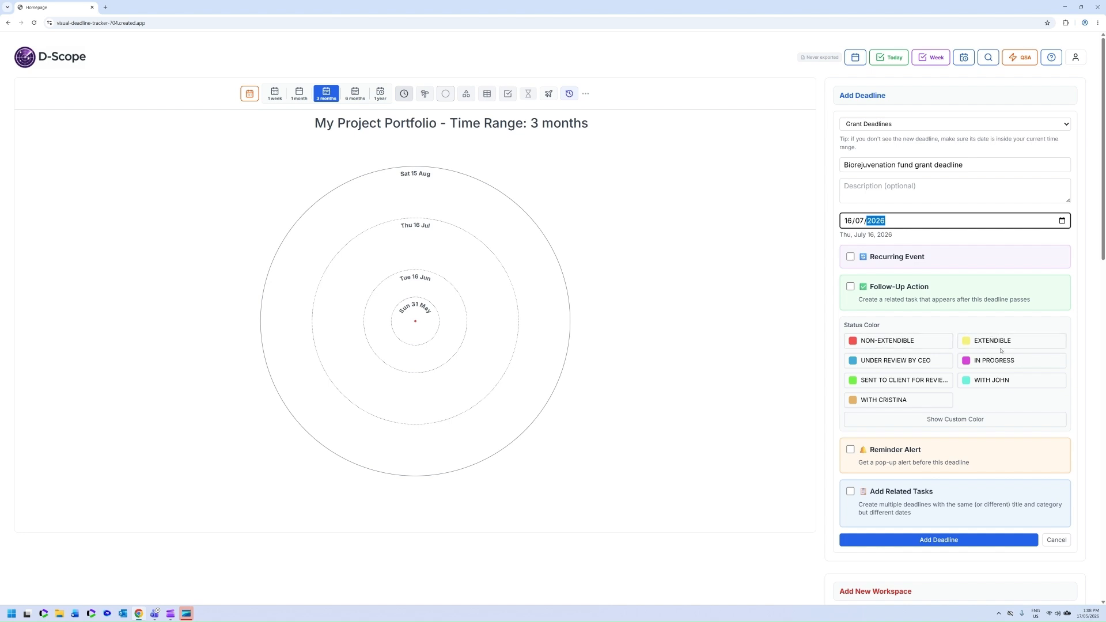
left_click(897, 344)
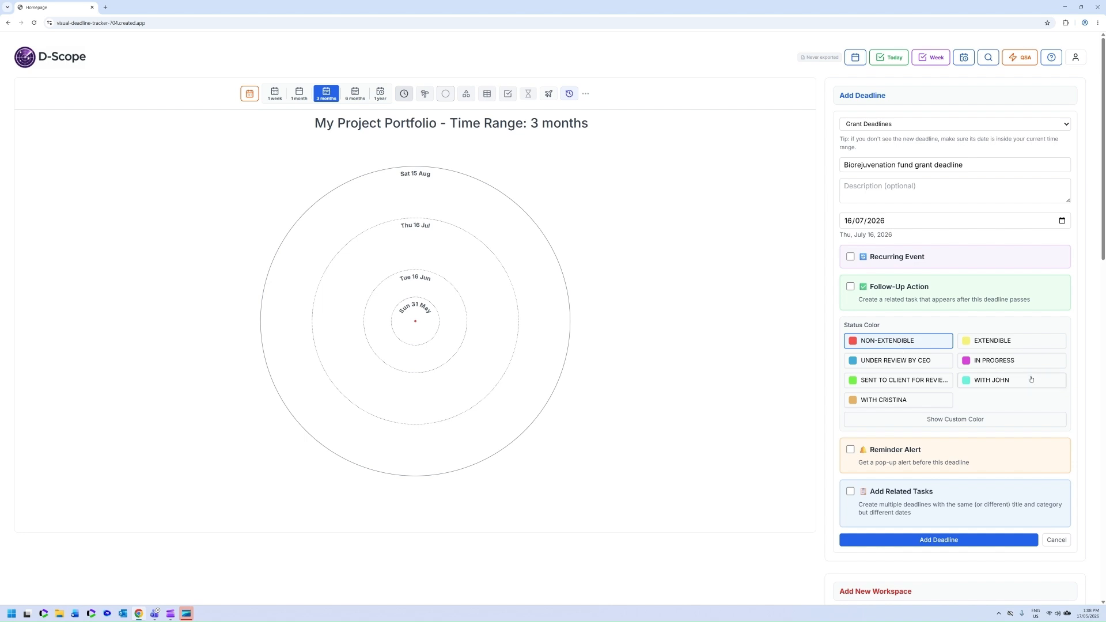
Step: Enable related tasks for the new deadline and add a first related task entry
scroll(1031, 379, "down", 1)
scroll(1032, 379, "down", 1)
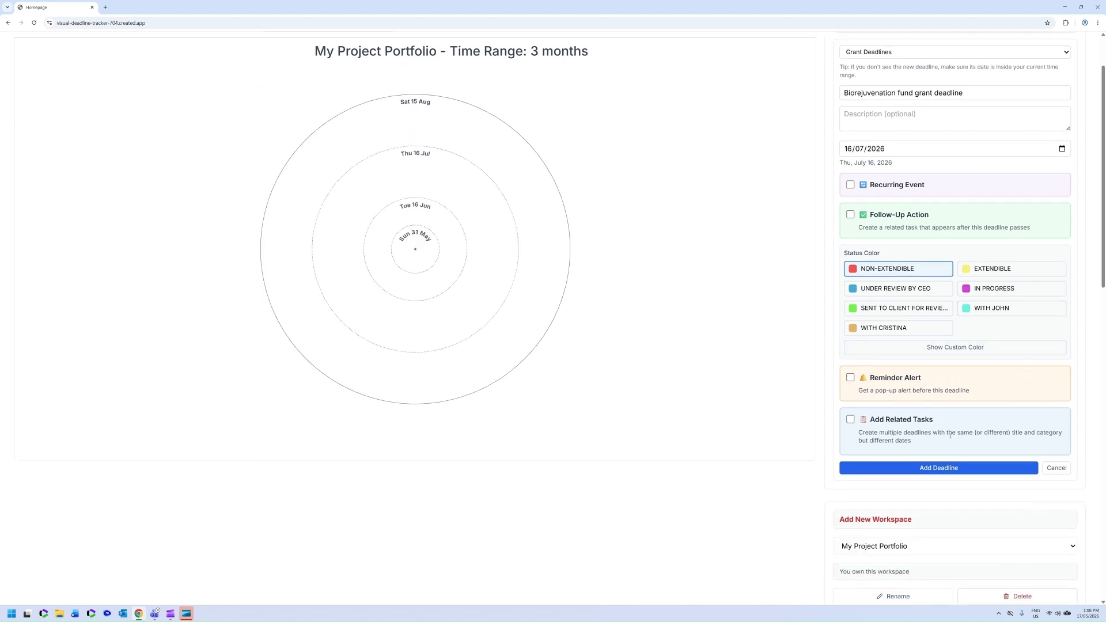
left_click(851, 420)
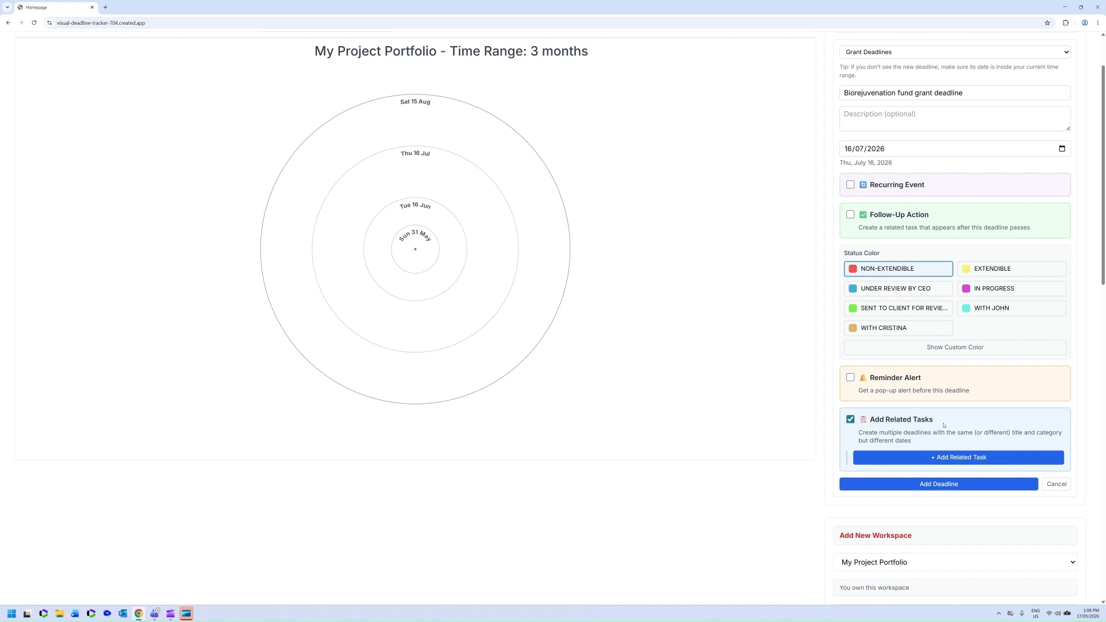
scroll(940, 221, "up", 1)
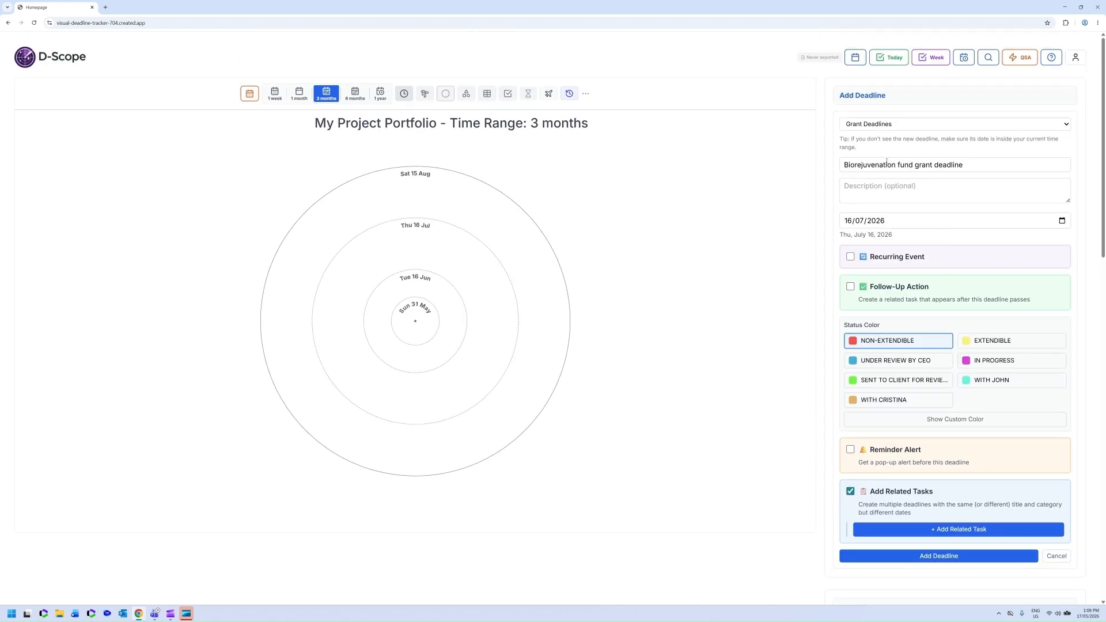
scroll(1046, 513, "down", 1)
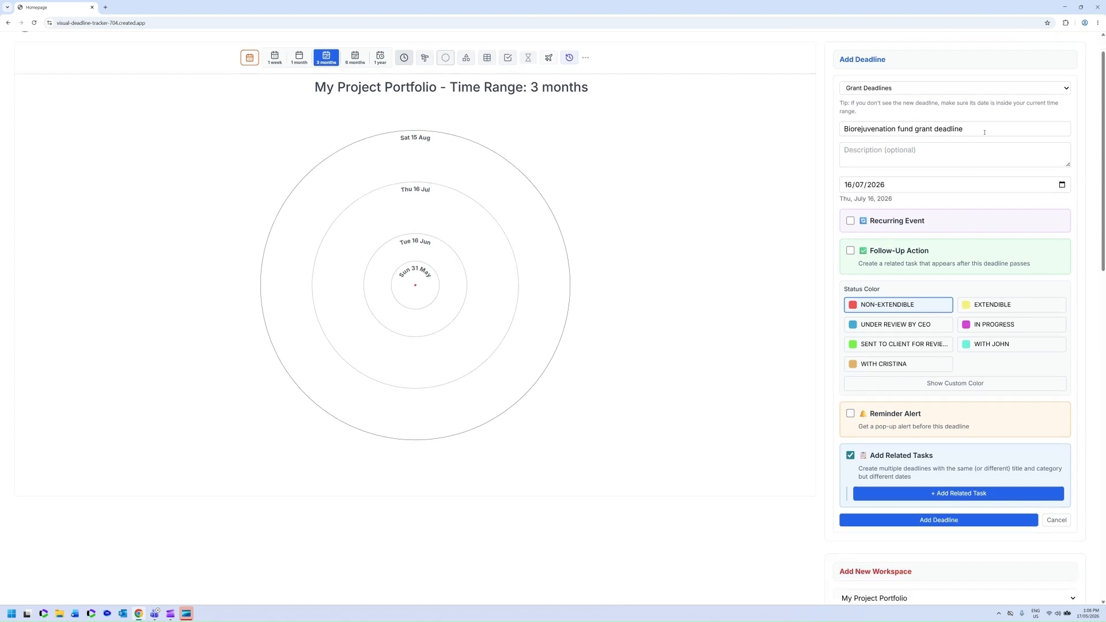
scroll(920, 432, "down", 1)
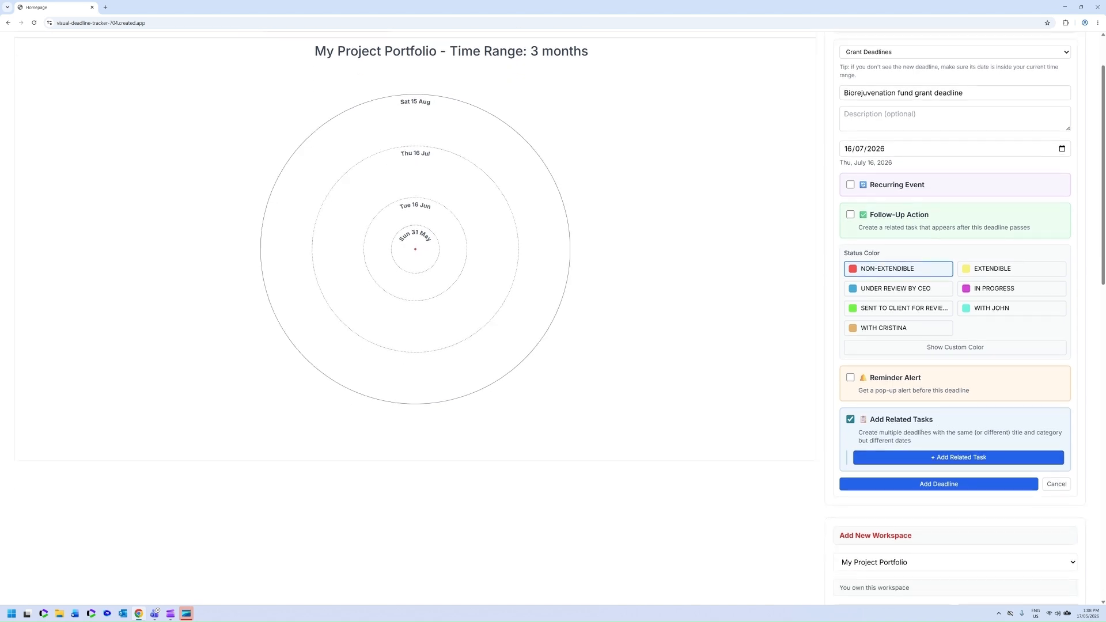
left_click(949, 458)
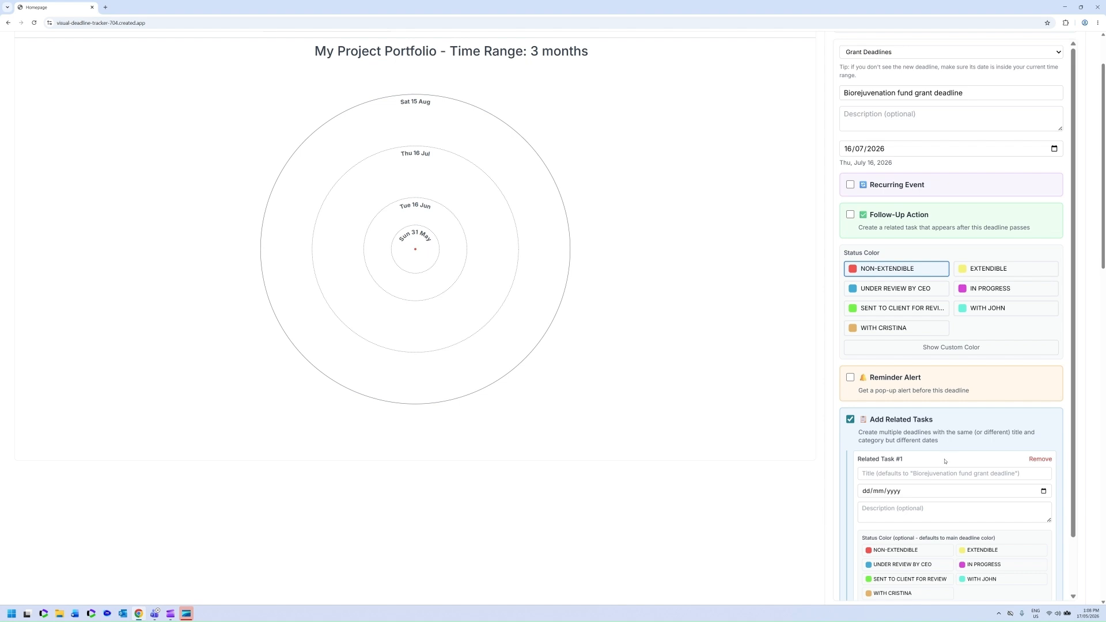
Step: Title the related task "Biorejuvenation fund grant review" and set its date to 16/06/2026
left_click(886, 423)
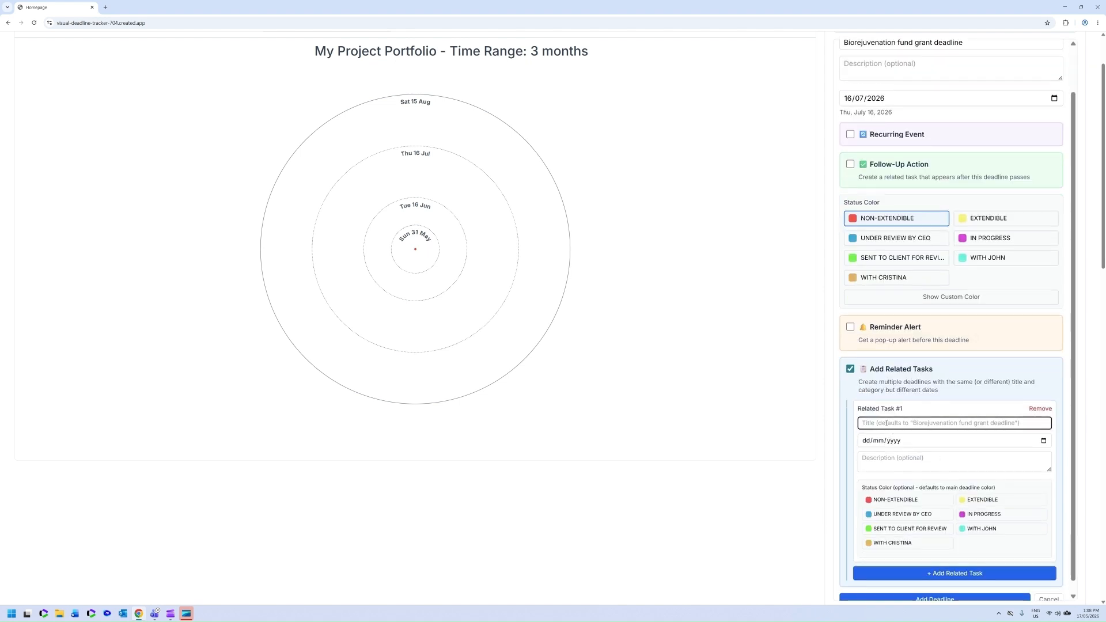
type("Bio")
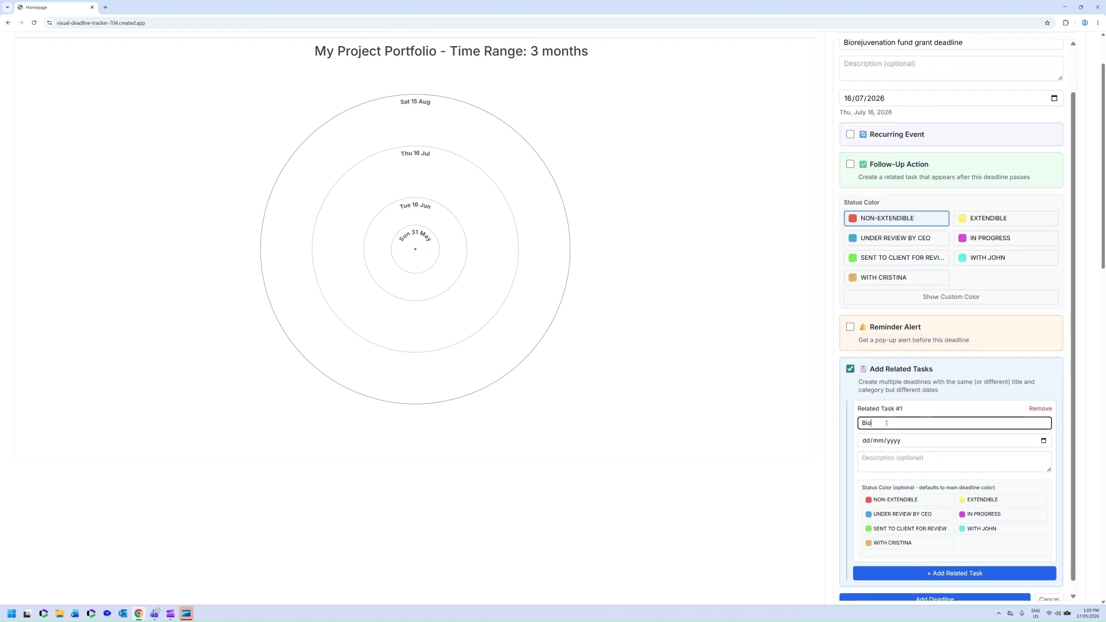
type("rejuvenation fund grant review")
key("Tab")
type("16/")
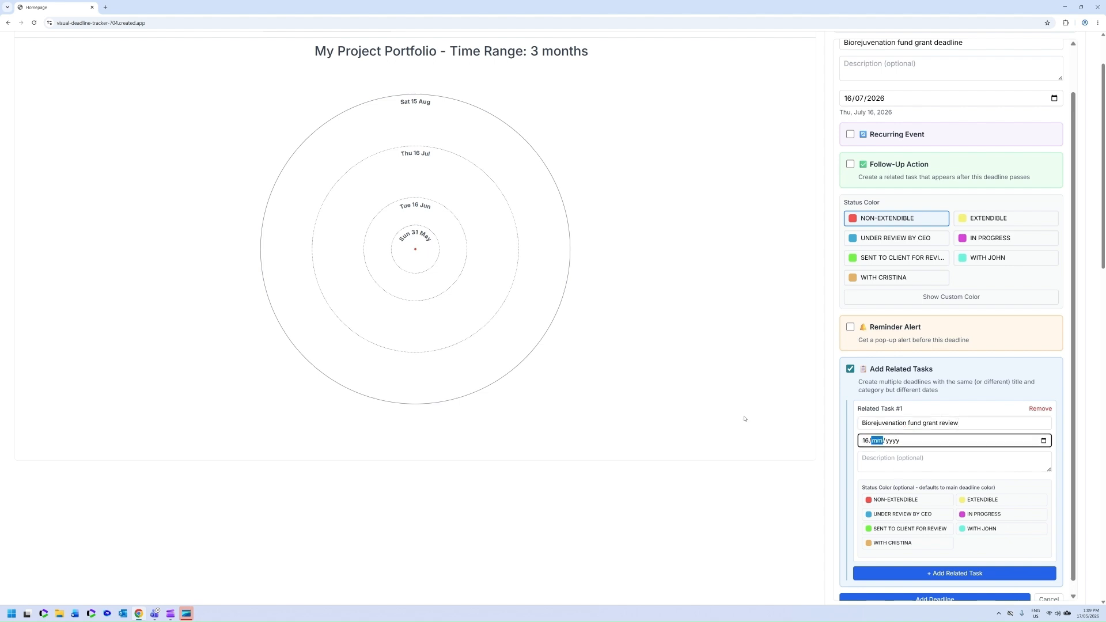
type("06/2026")
Step: Give the related task the EXTENDIBLE status and add the deadline together with its related task
left_click(981, 500)
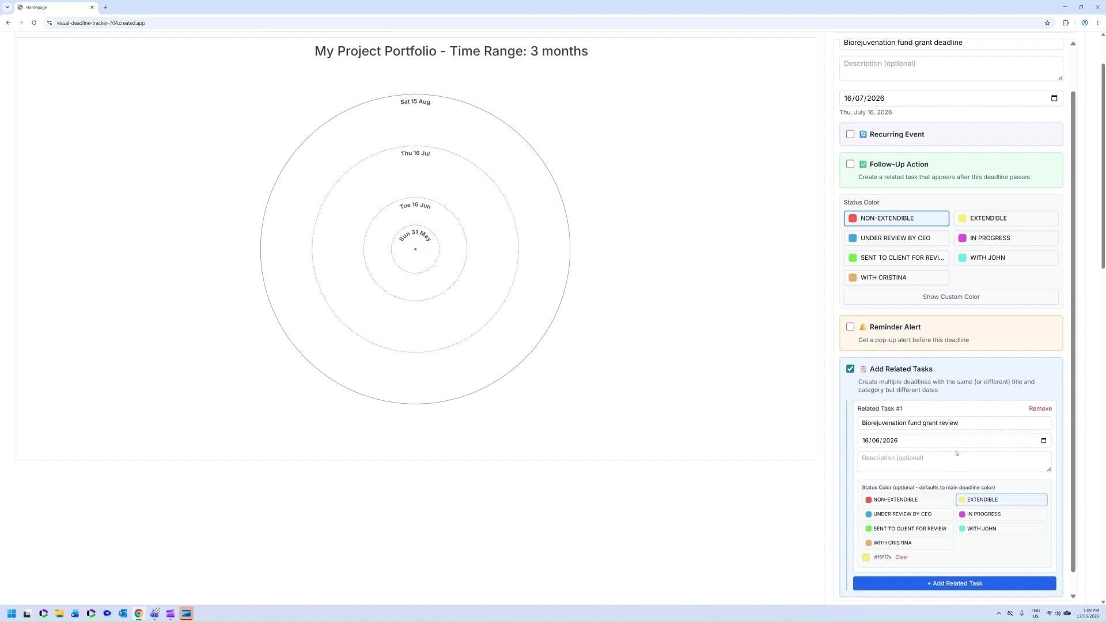
scroll(968, 472, "down", 3)
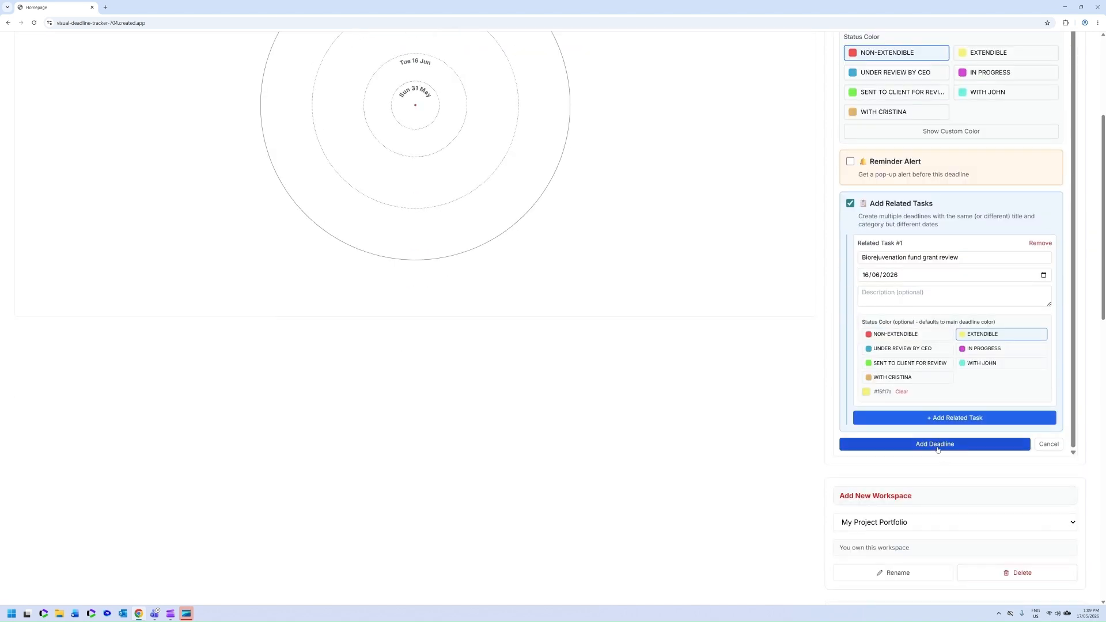
left_click(938, 446)
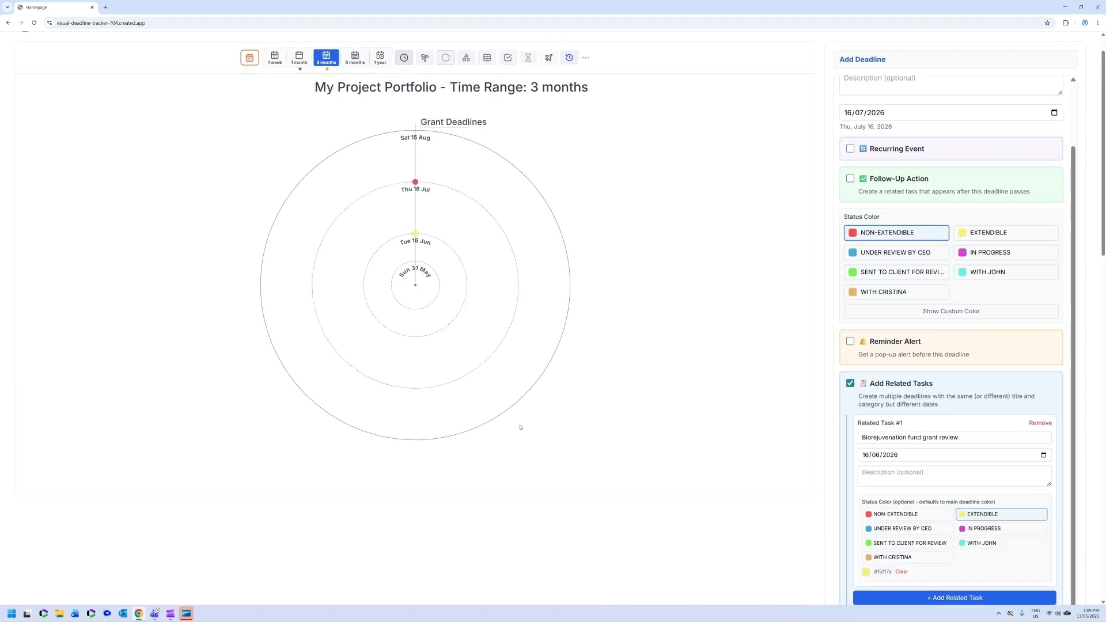
Step: Compare how the new grant deadlines appear on the chart over 1 week, 1 month and 3 months
scroll(551, 444, "up", 1)
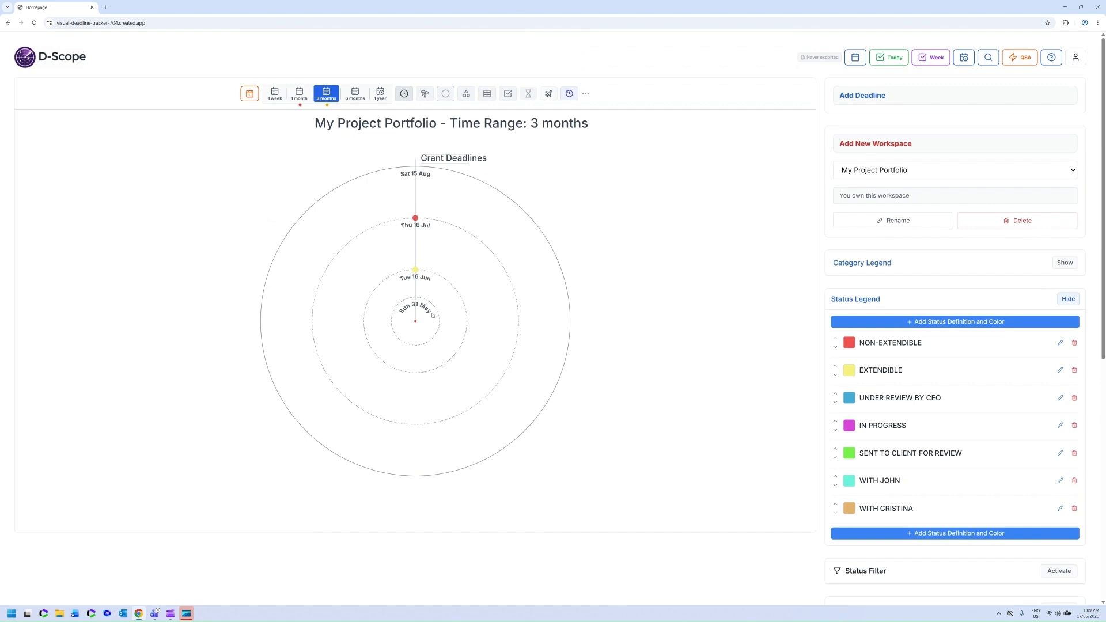
left_click(276, 95)
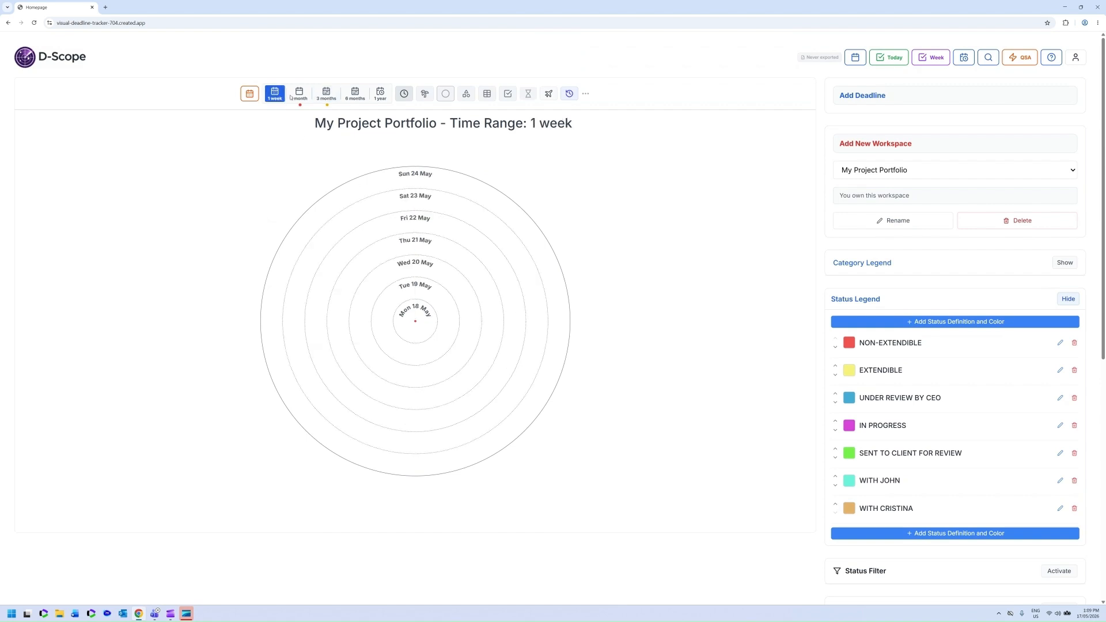
left_click(299, 96)
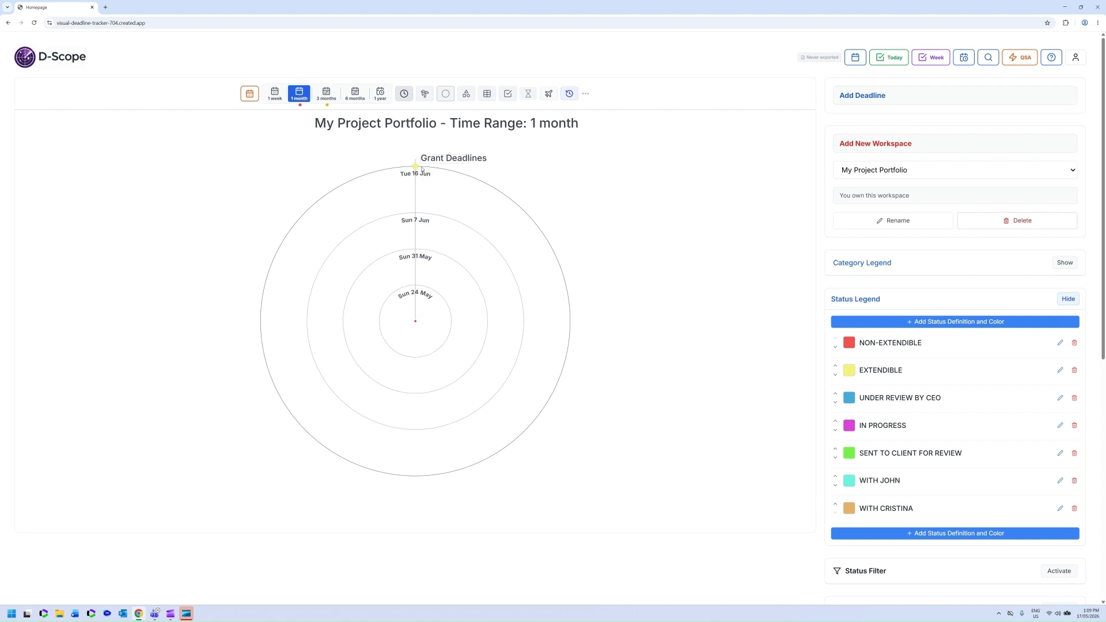
mouse_move(416, 168)
left_click(326, 95)
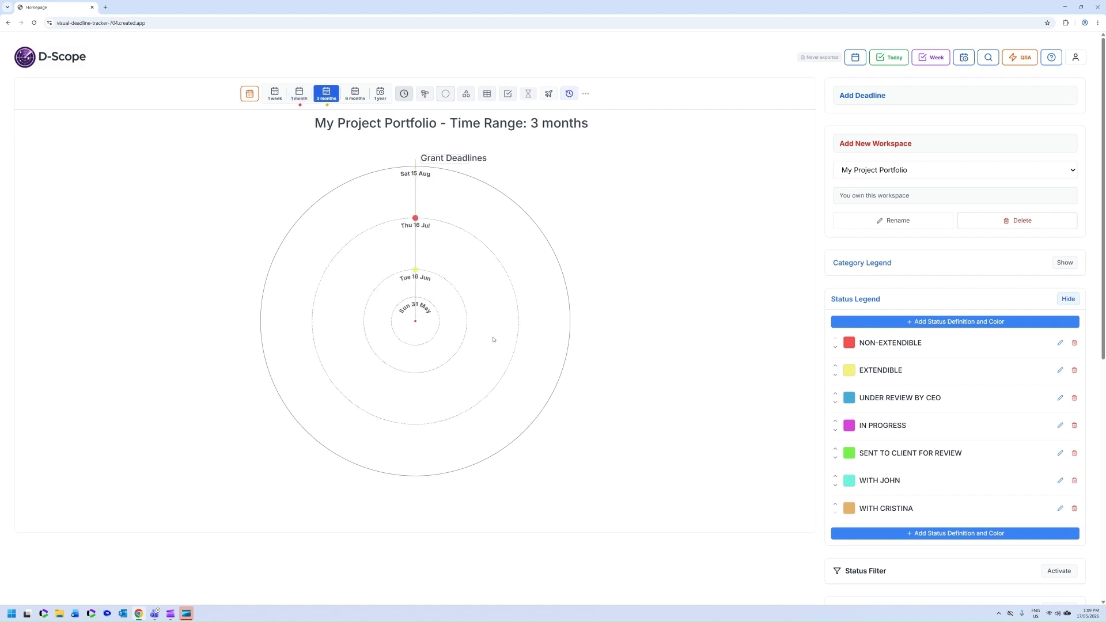
Step: View the details of the 16 July grant deadline and its related grant review, and close the details
left_click(415, 219)
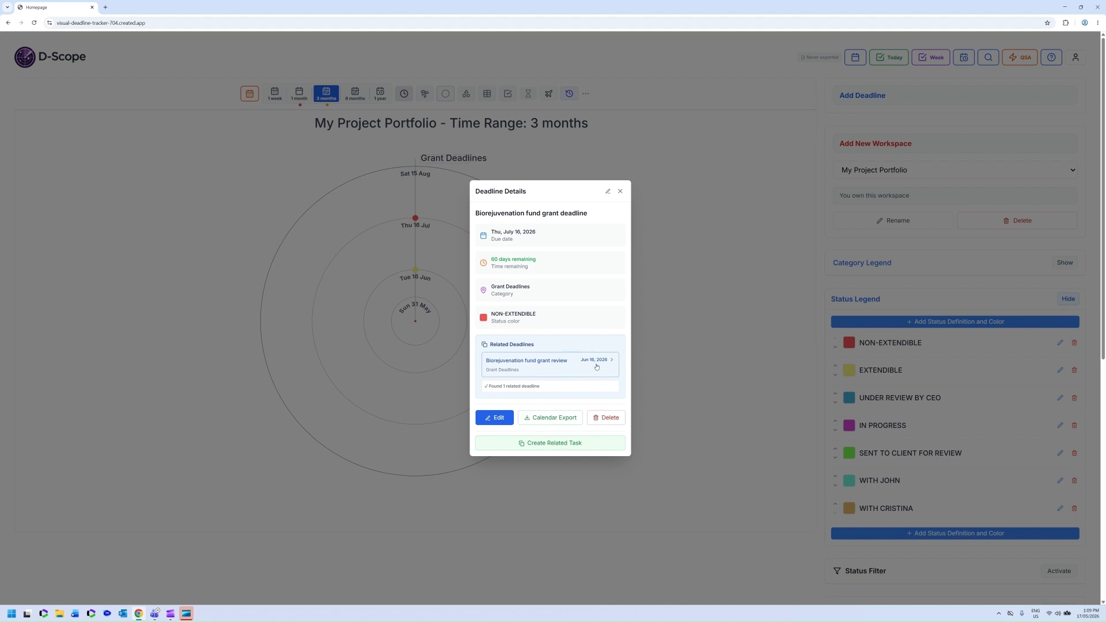
left_click(527, 363)
left_click(620, 192)
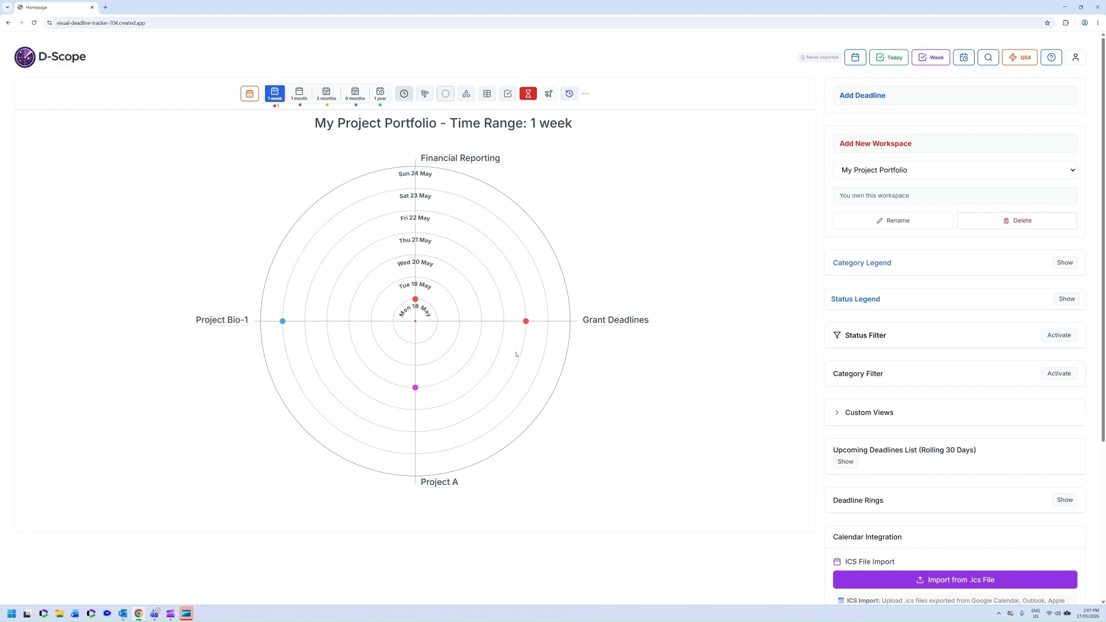
Step: Examine the deadline markers on the 1-week chart against the Status Legend colours, and collapse the legend
mouse_move(528, 324)
mouse_move(416, 390)
left_click(1067, 299)
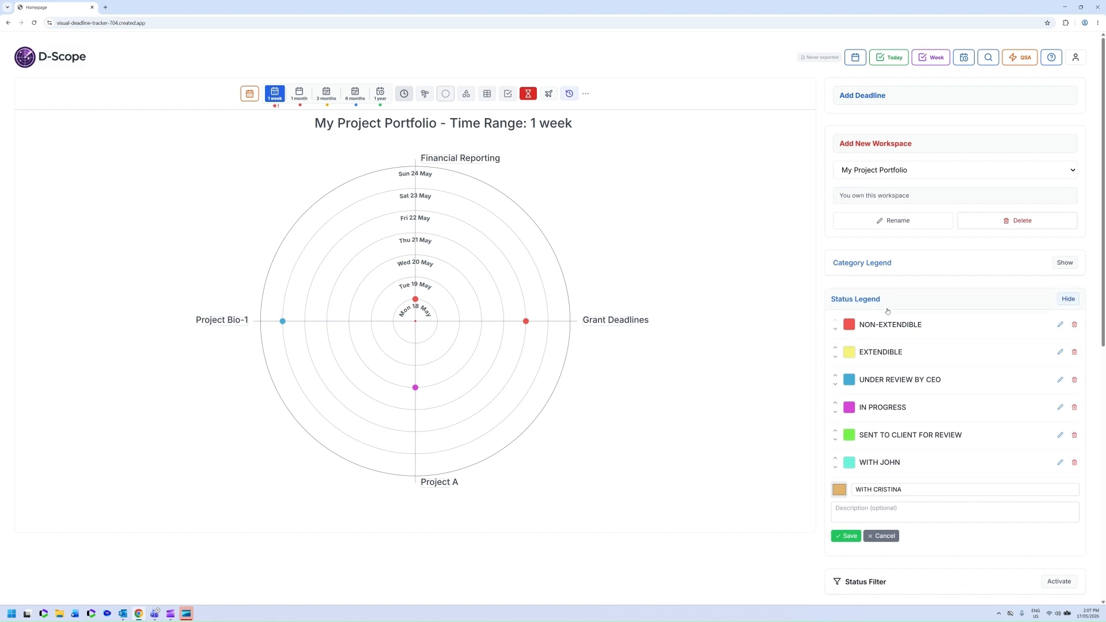
left_click(1069, 300)
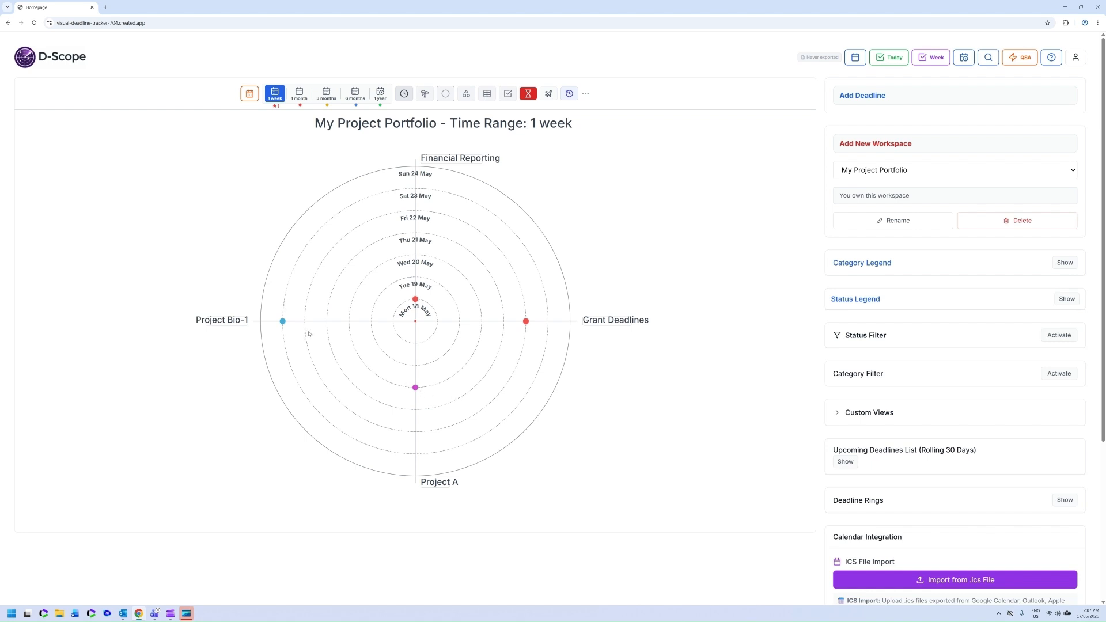
Step: Look up the status colour of the Project Bio-1 deadline in the Status Legend, and hide the legend again
mouse_move(287, 325)
left_click(1066, 298)
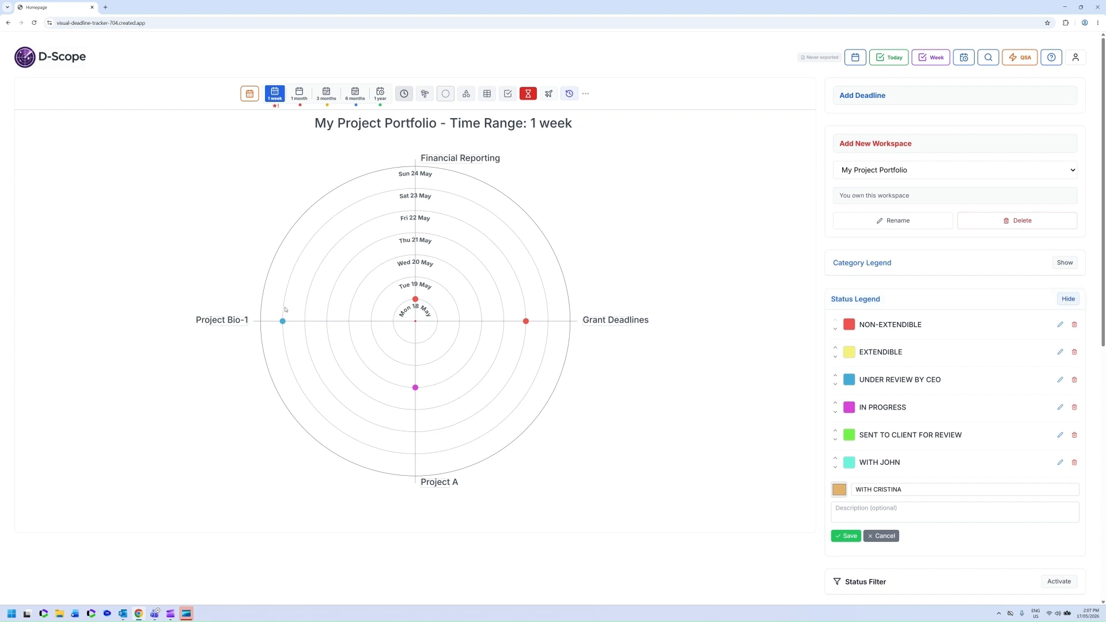
mouse_move(283, 322)
left_click(1069, 299)
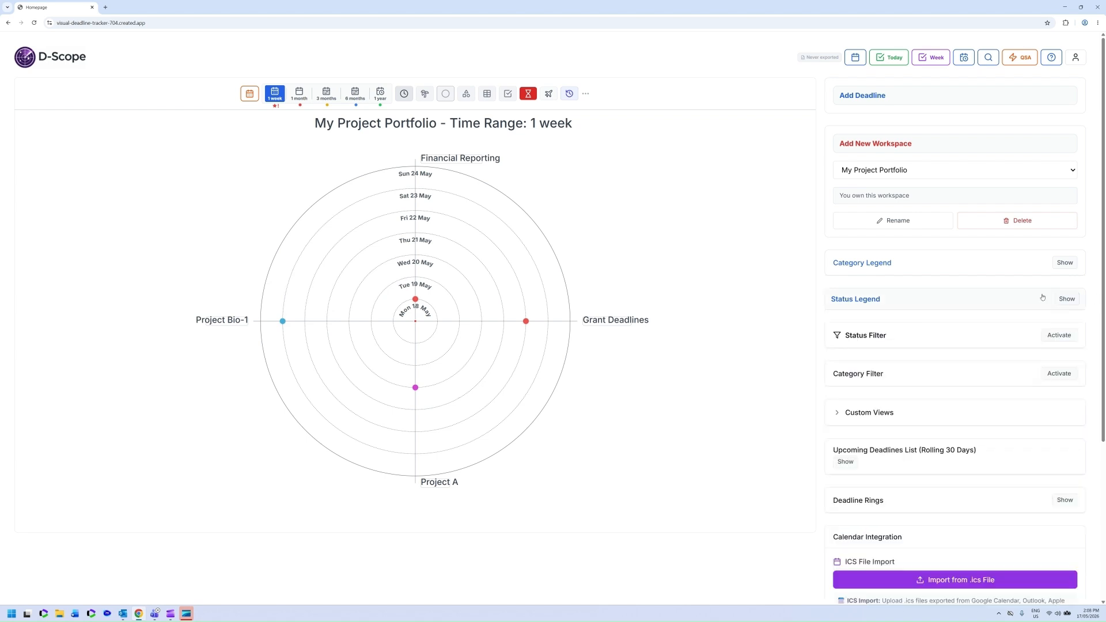
Step: Switch the chart to 1 month, view the details of the Grant Application — Round One deadline, and close them
left_click(303, 97)
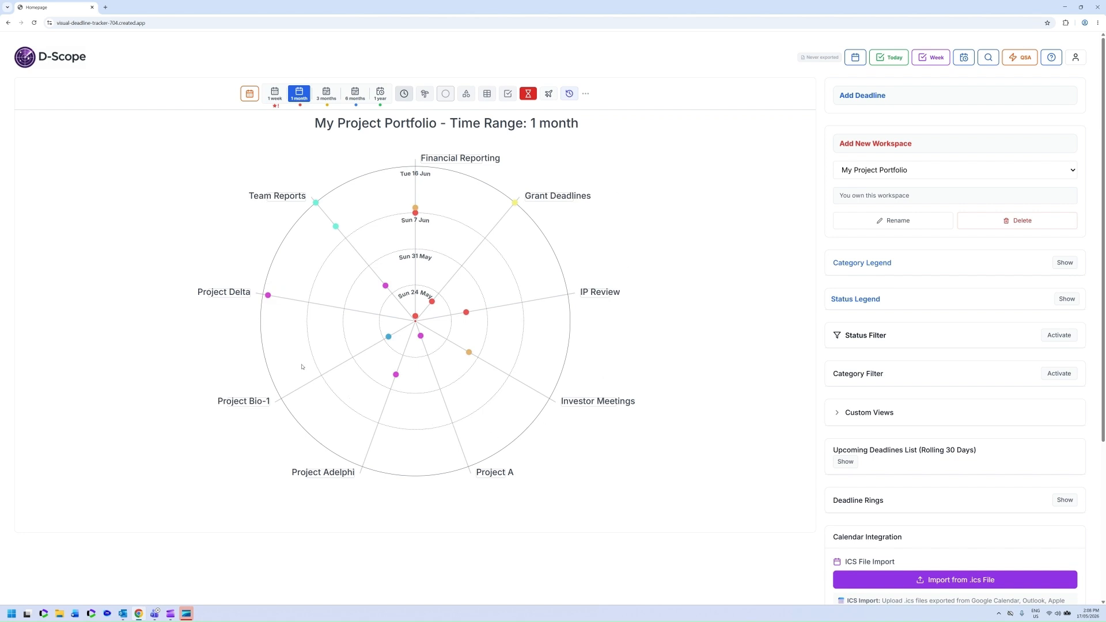
left_click(433, 301)
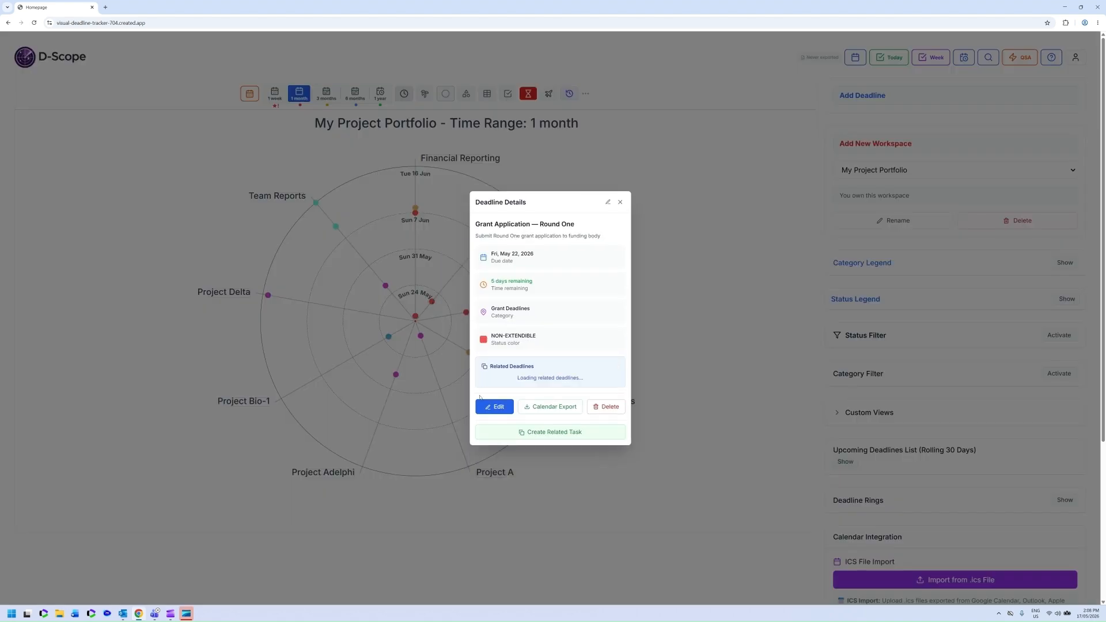
left_click(620, 182)
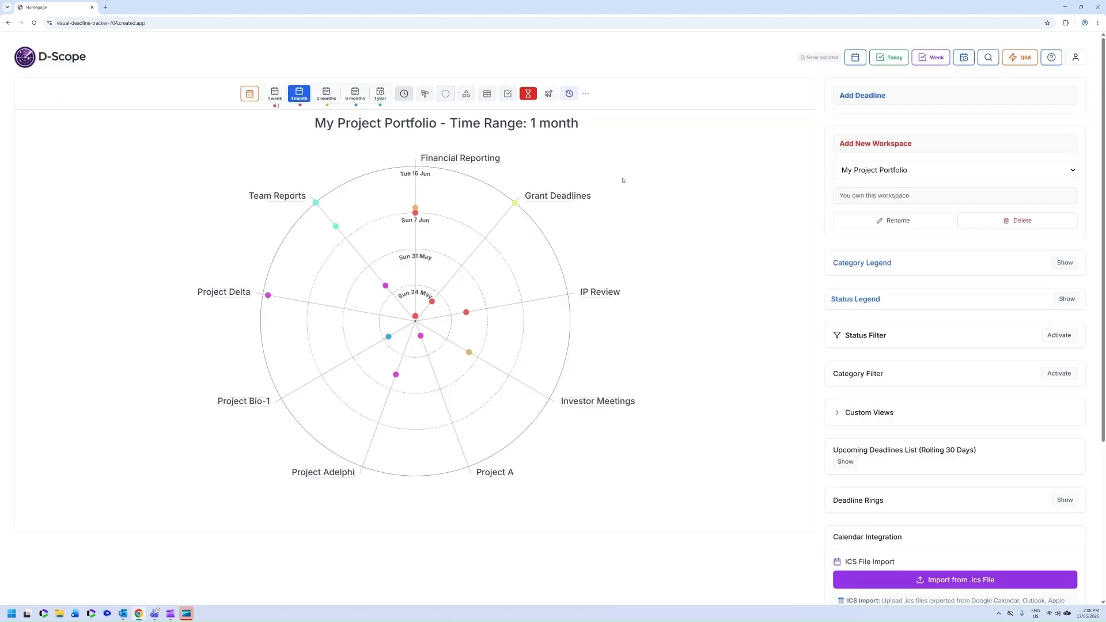
Step: Review the portfolio's deadlines over 3 months and 1 year, and return the chart to 1 month
left_click(327, 95)
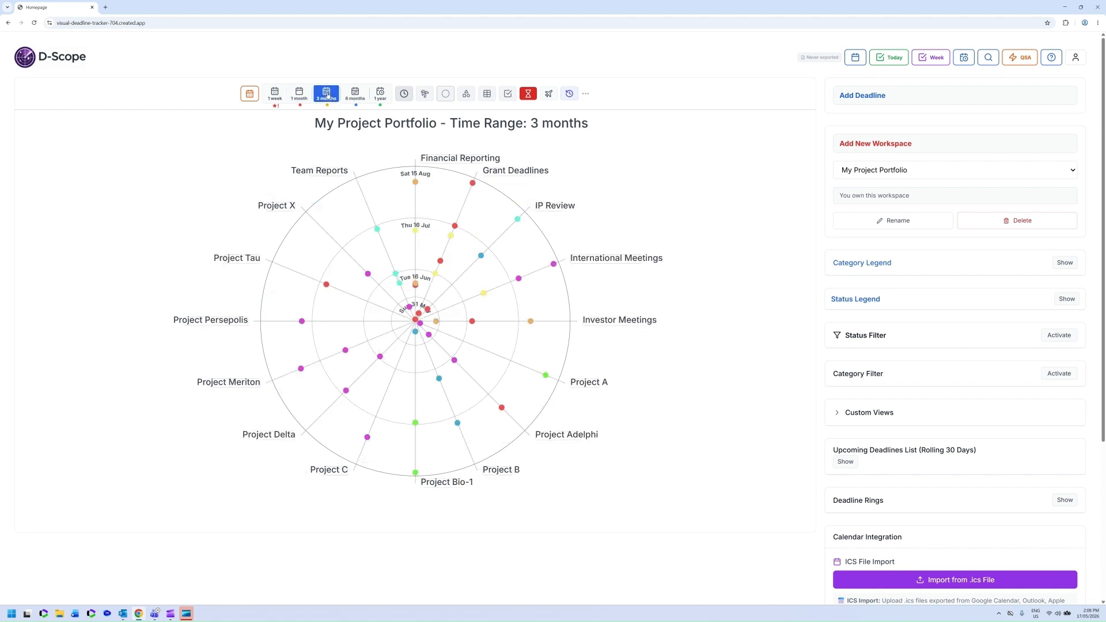
left_click(380, 95)
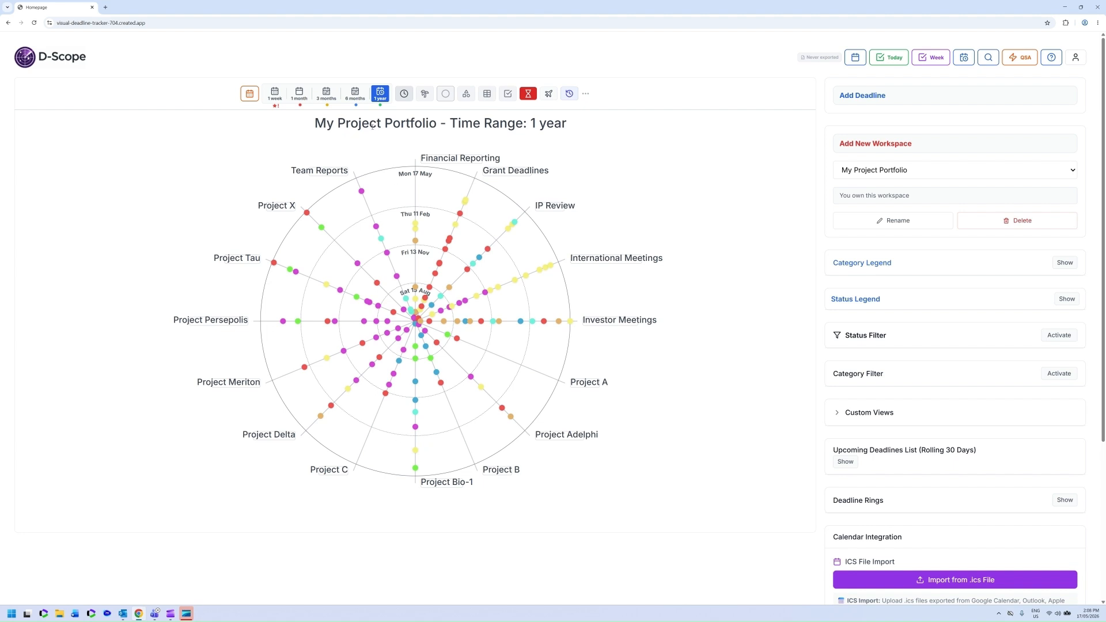
left_click(298, 96)
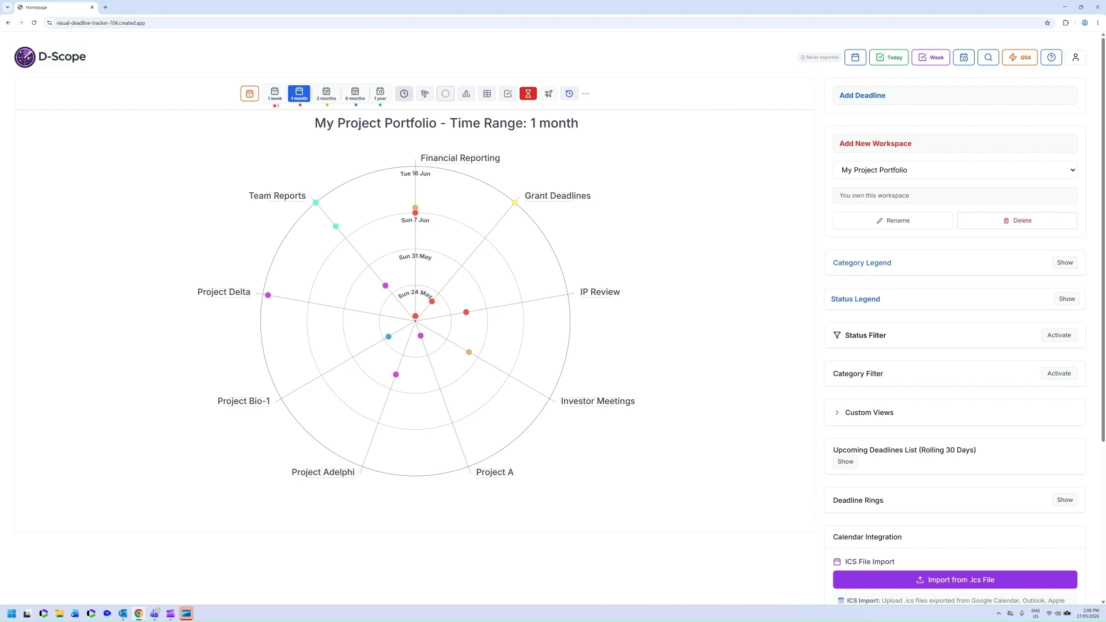
Step: View the May 2026 deadlines in the Calendar View and close the calendar
left_click(251, 97)
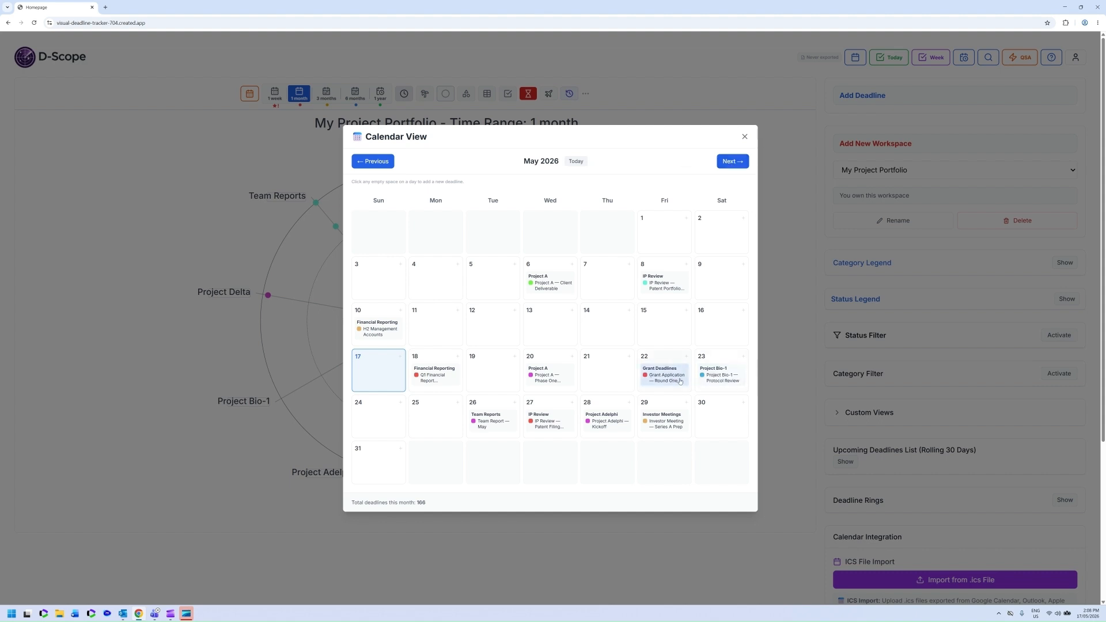
left_click(745, 137)
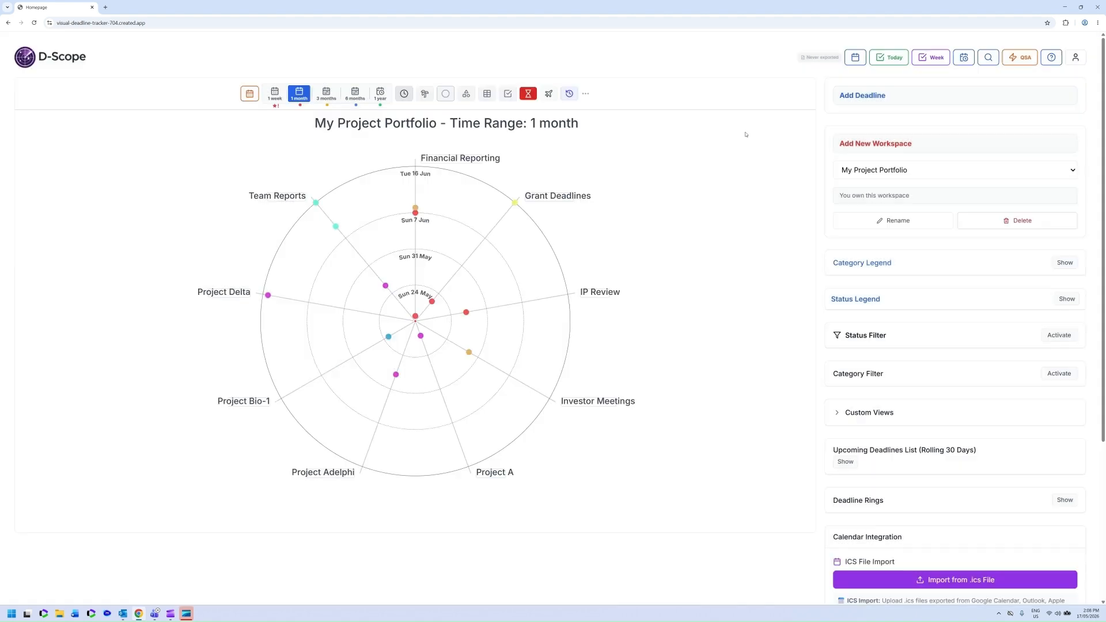
Step: Set the chart's time range to 3 months and enable airplane mode for the deadline markers
left_click(331, 92)
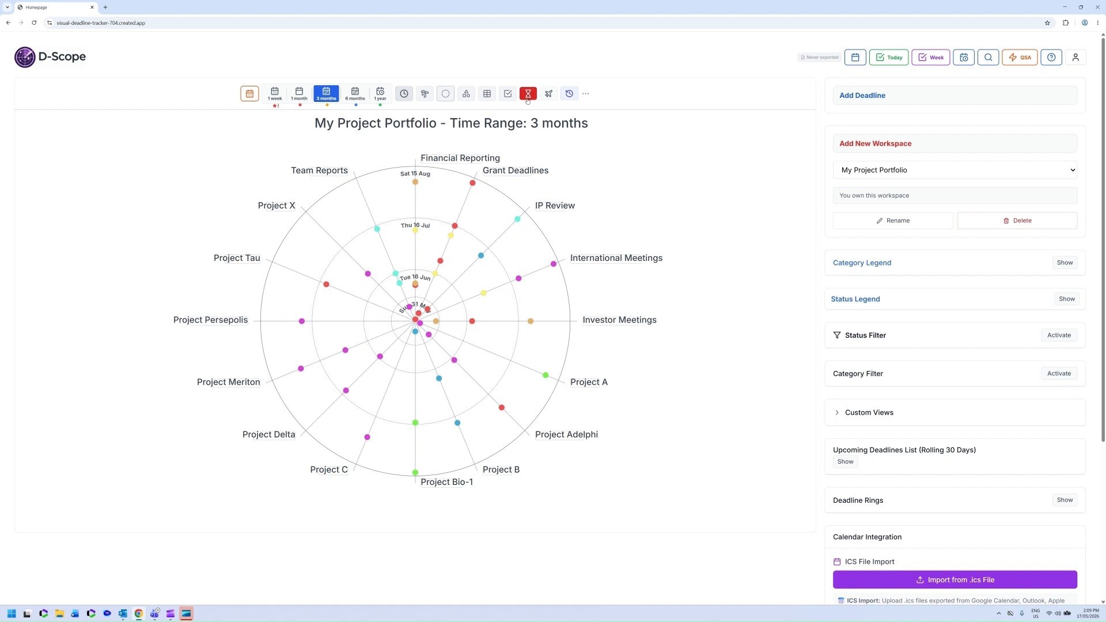
left_click(549, 94)
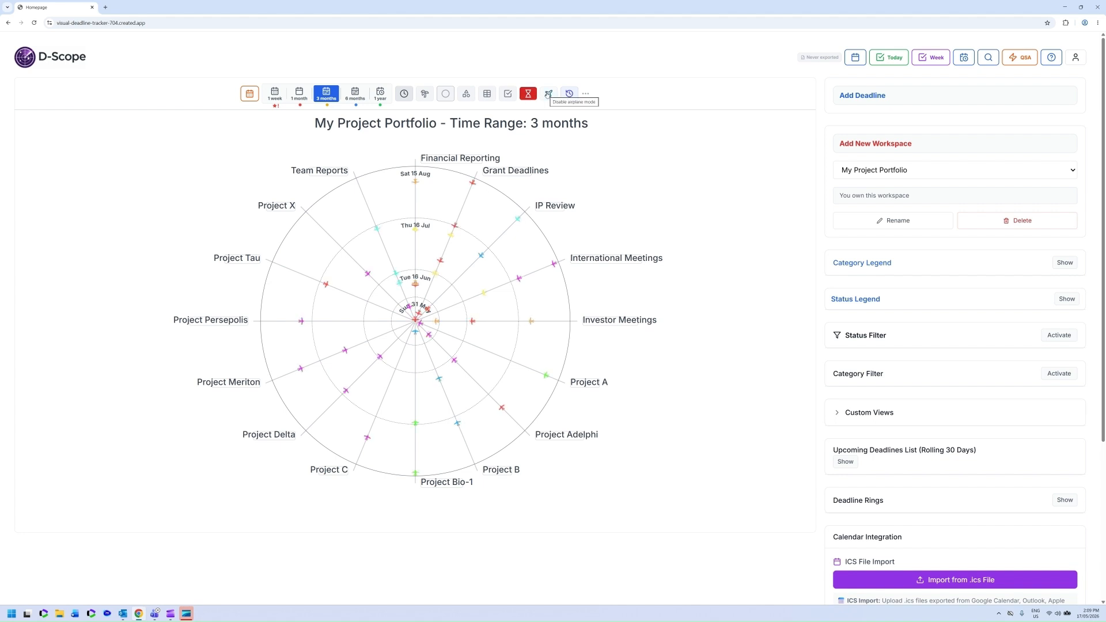